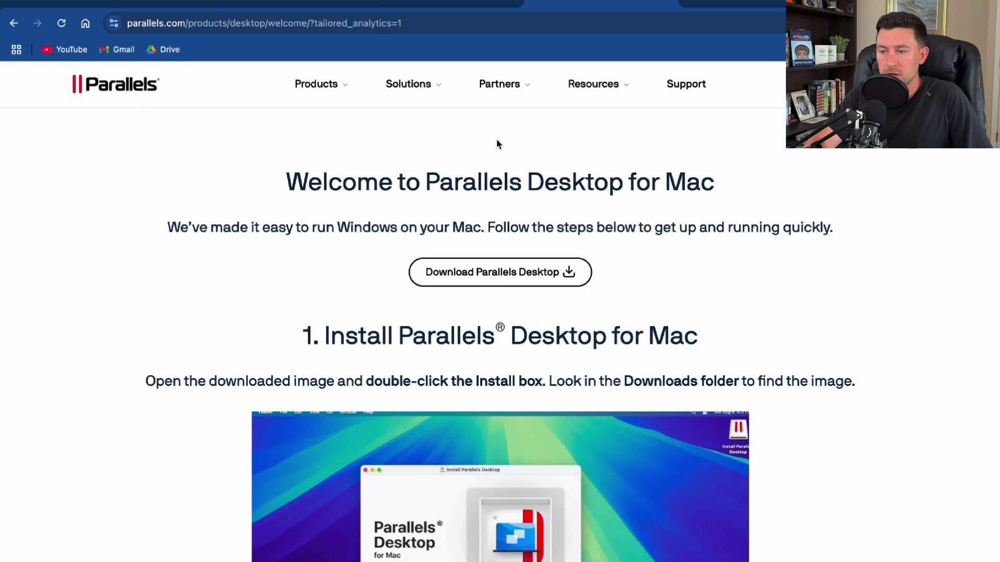
# Step: Scroll the Parallels welcome page down to '2. Install Windows or another operating system'
pyautogui.scroll(-2, 693, 280)
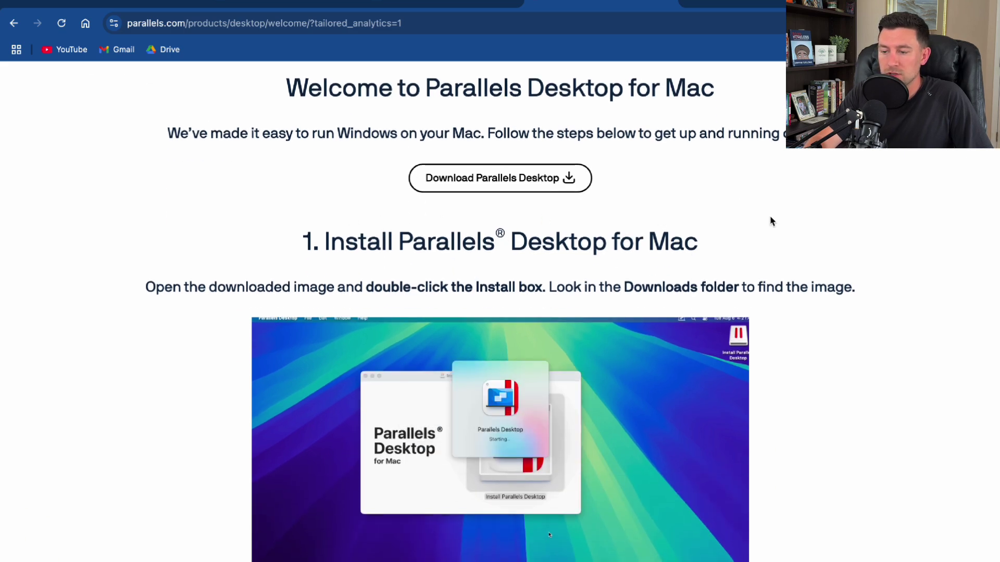
pyautogui.scroll(-2, 787, 237)
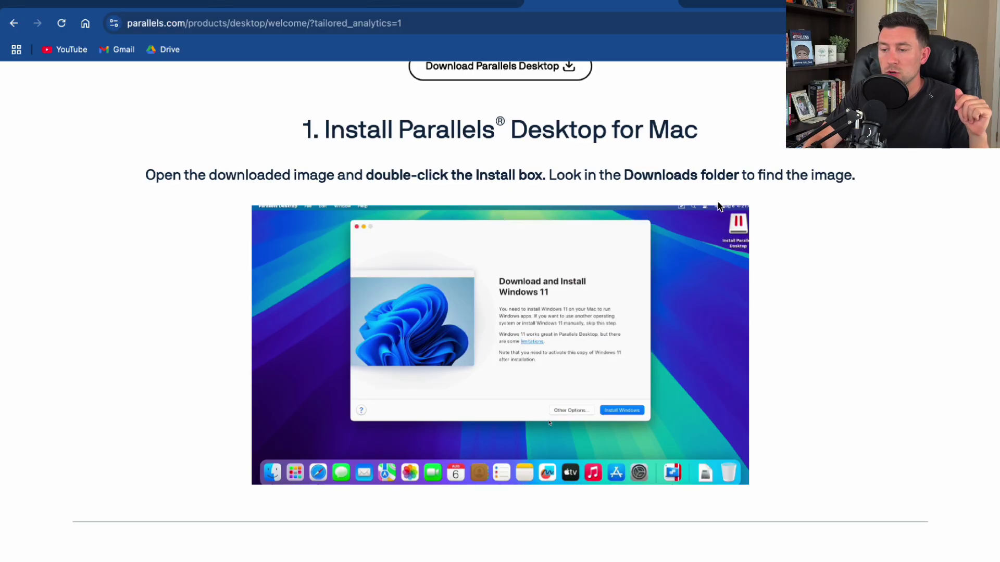
pyautogui.scroll(-9, 815, 349)
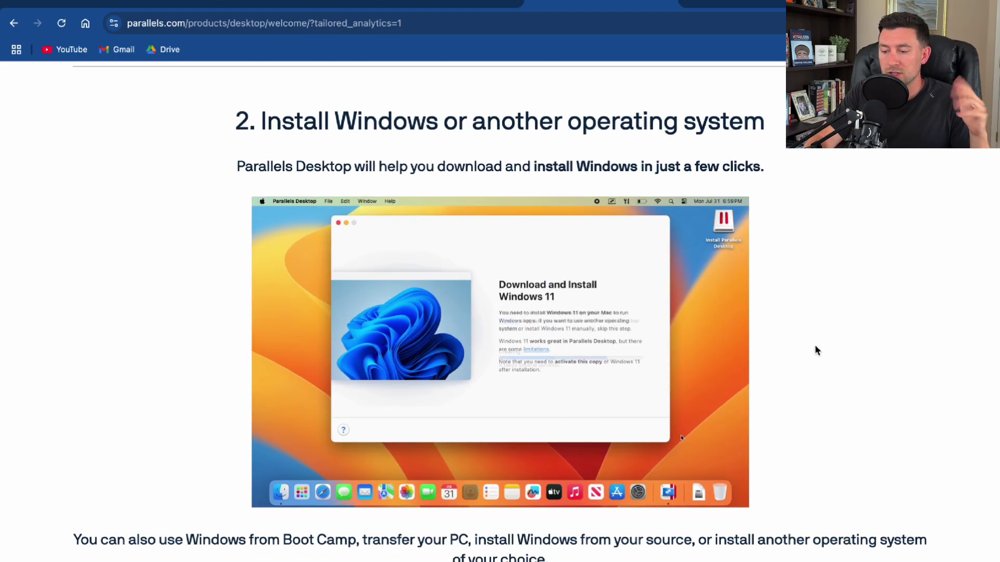
# Step: Bring Bluebeam Revu 21 to the front, opening and closing the View menu unchanged
pyautogui.click(434, 6)
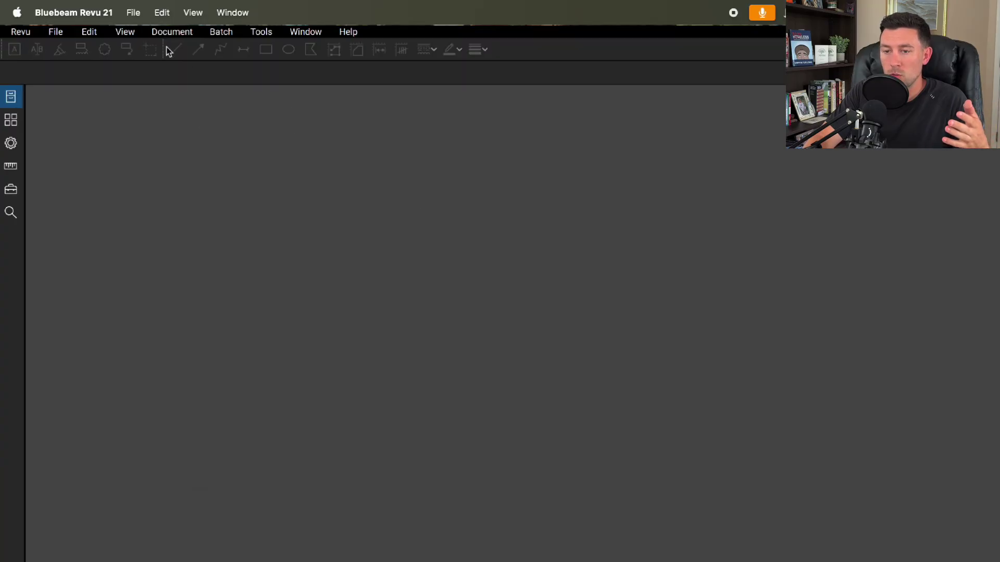
pyautogui.click(193, 13)
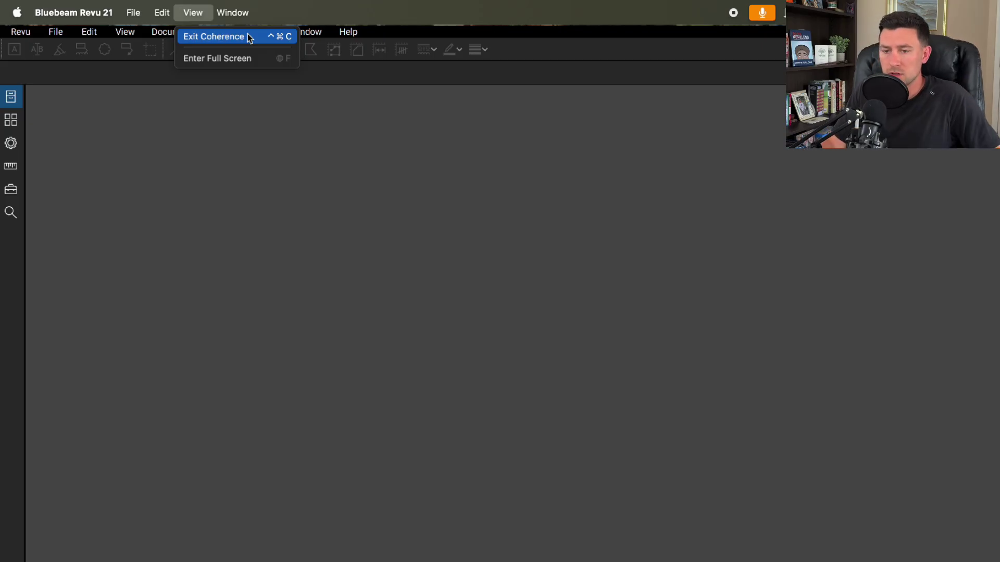
pyautogui.click(234, 186)
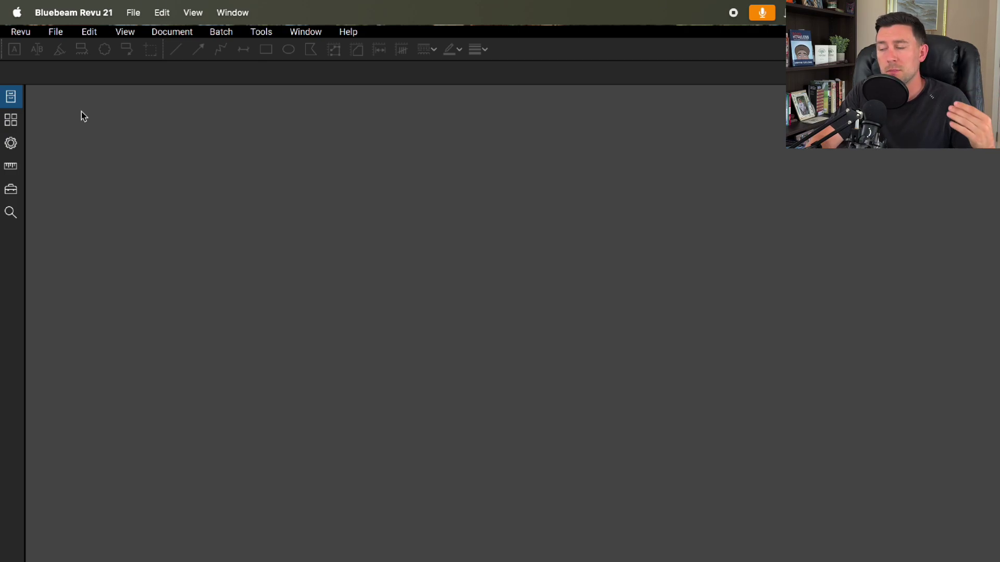
# Step: Open FULL SET.pdf from Recents and remove its untitled viewports, suppressing future warnings
pyautogui.click(11, 97)
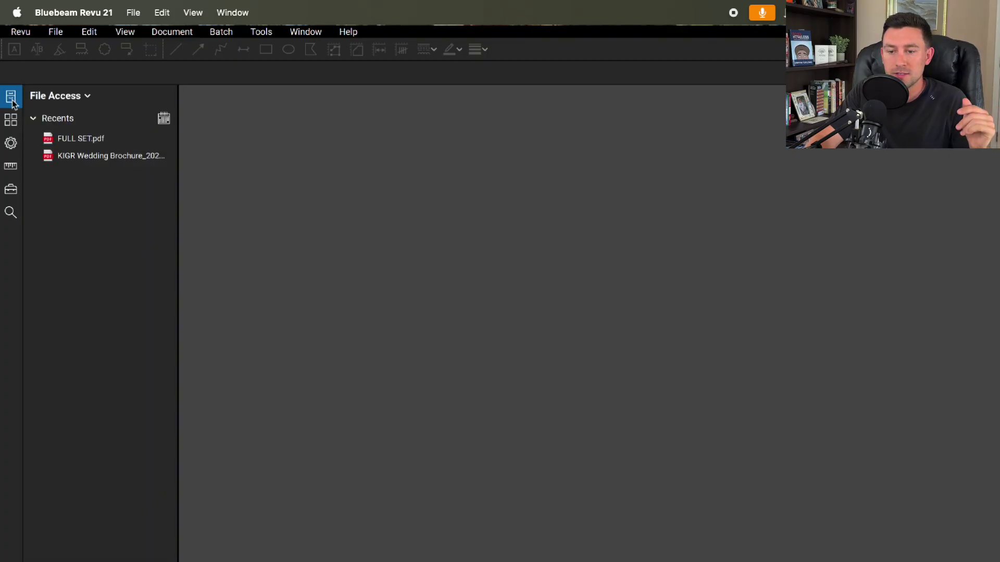
pyautogui.click(12, 98)
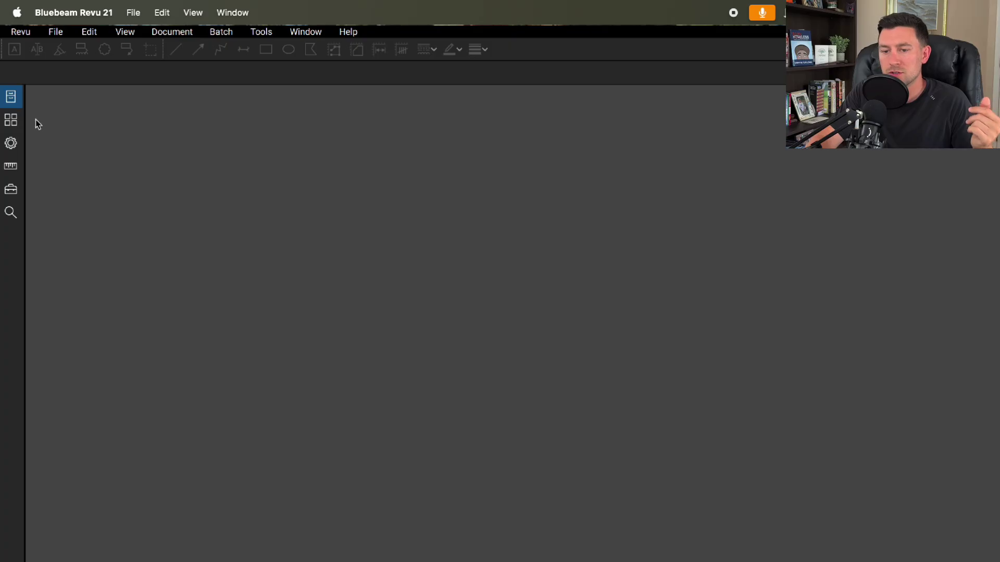
pyautogui.click(10, 96)
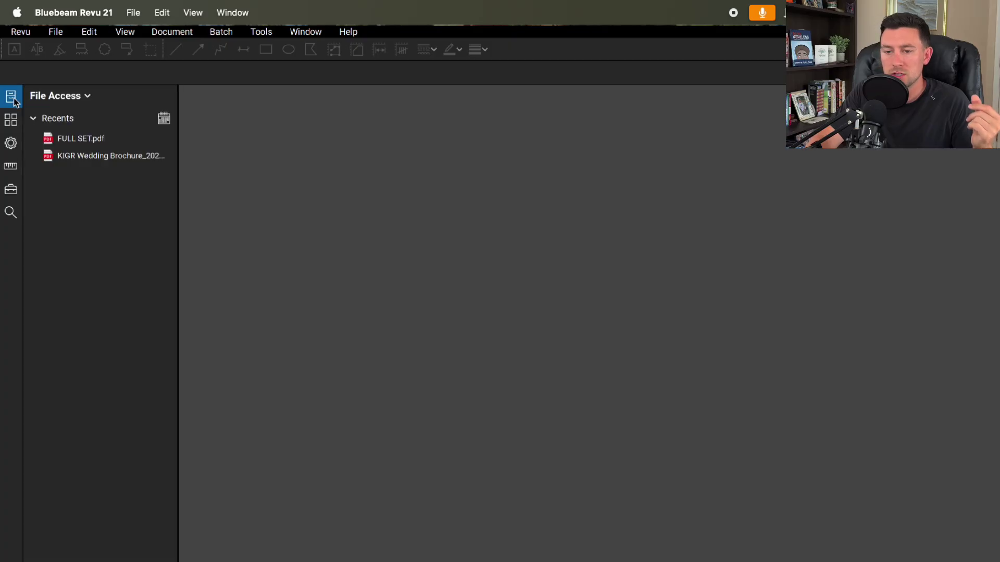
pyautogui.click(93, 141)
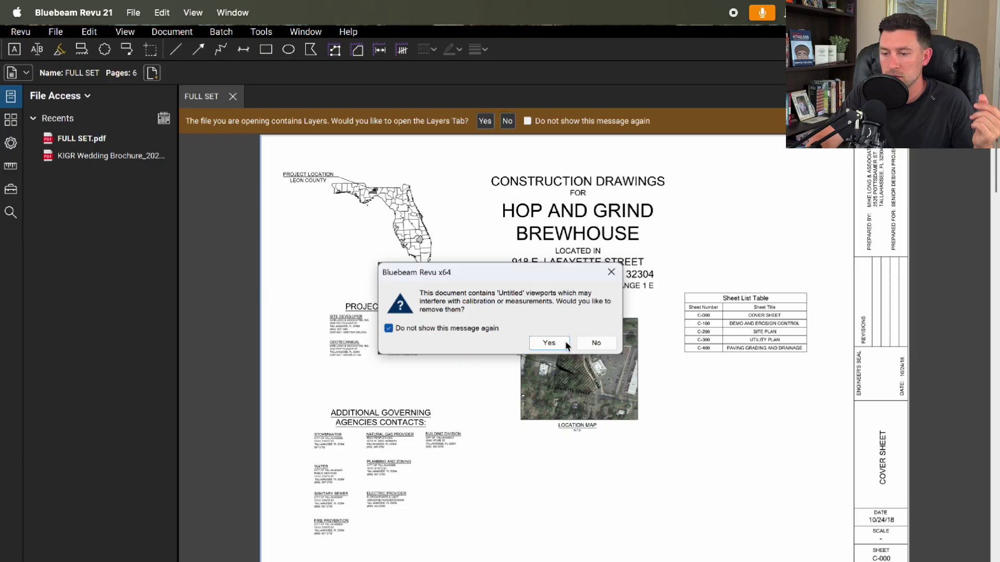
pyautogui.click(388, 329)
pyautogui.click(549, 343)
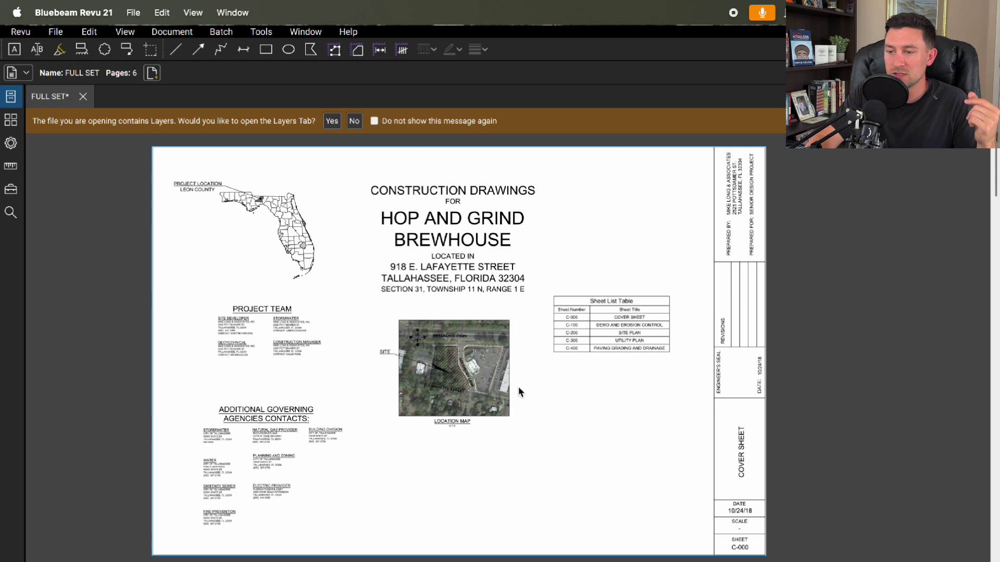
# Step: Page forward past sheet C-100 to the Site Plan sheet
pyautogui.scroll(2, 552, 364)
pyautogui.scroll(-2, 534, 384)
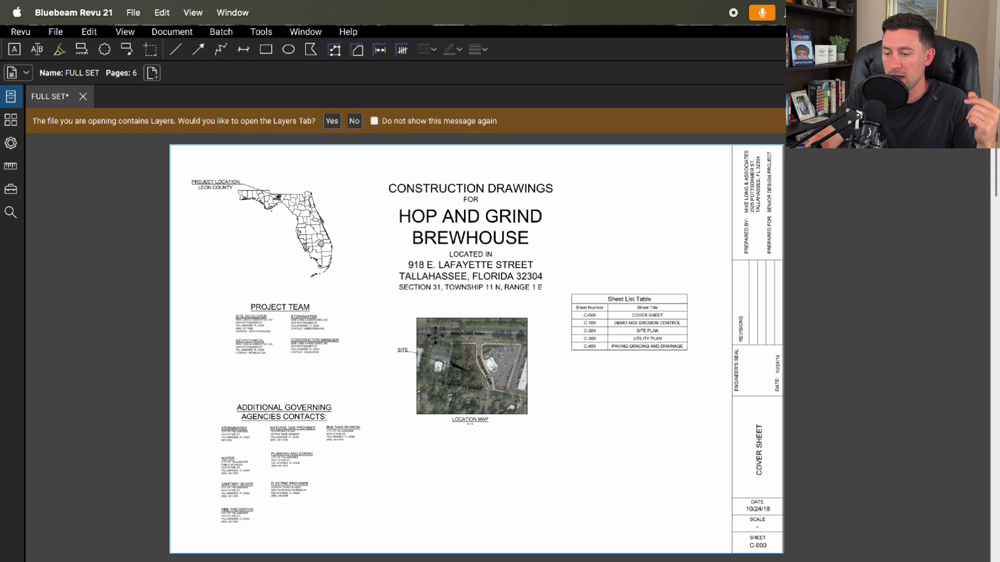
pyautogui.press('Right')
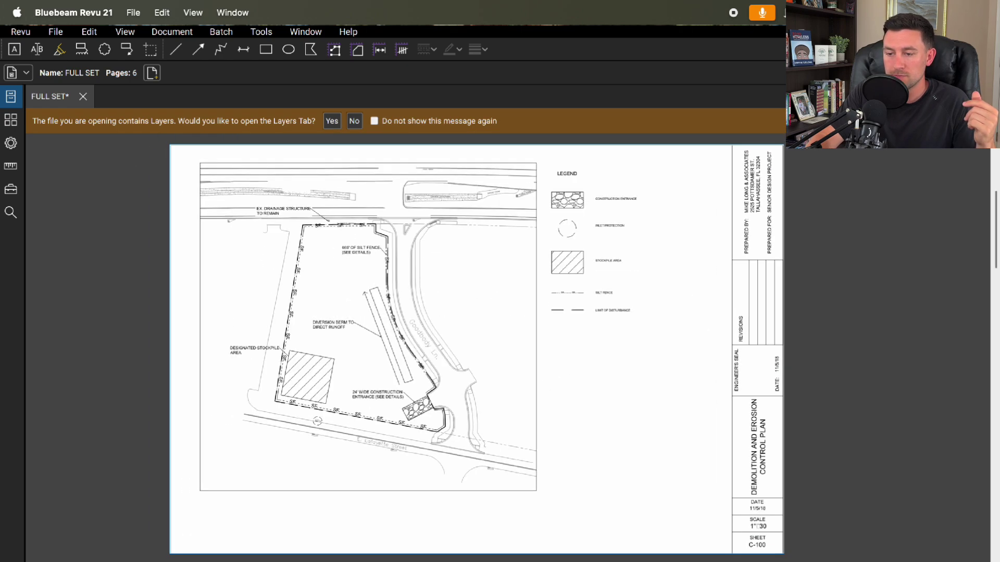
pyautogui.scroll(3, 346, 286)
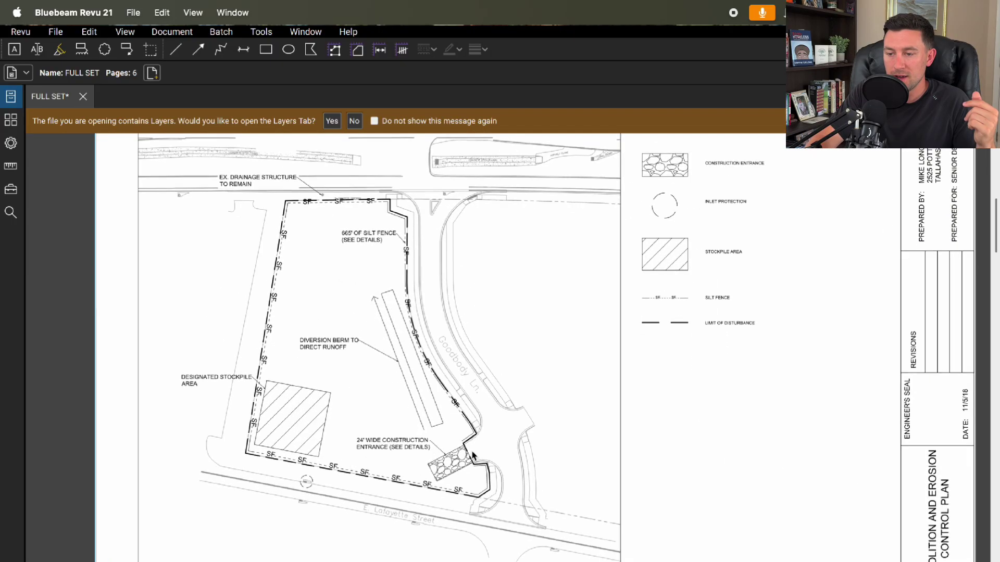
pyautogui.press('Right')
pyautogui.scroll(3, 473, 369)
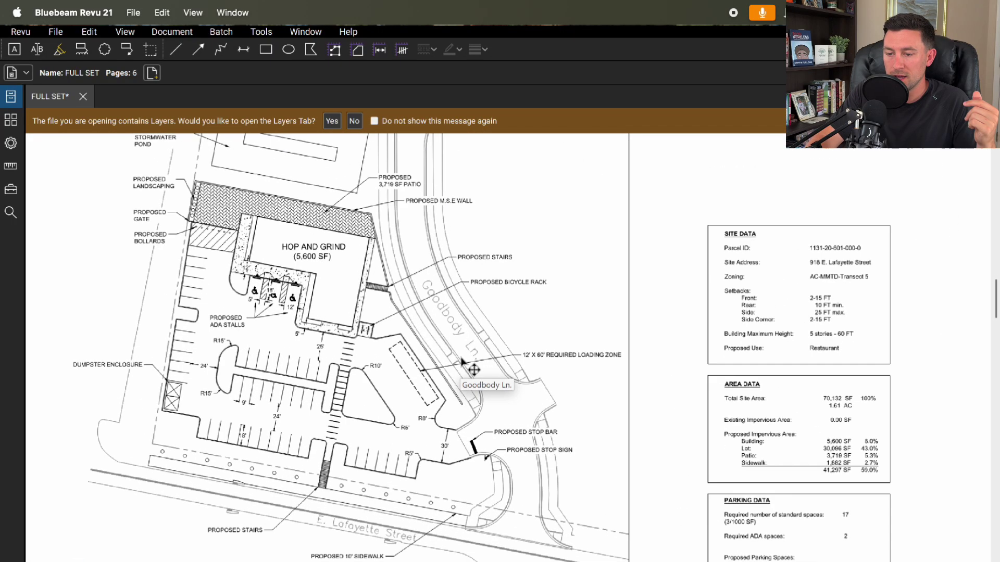
pyautogui.hscroll(-5, 435, 160)
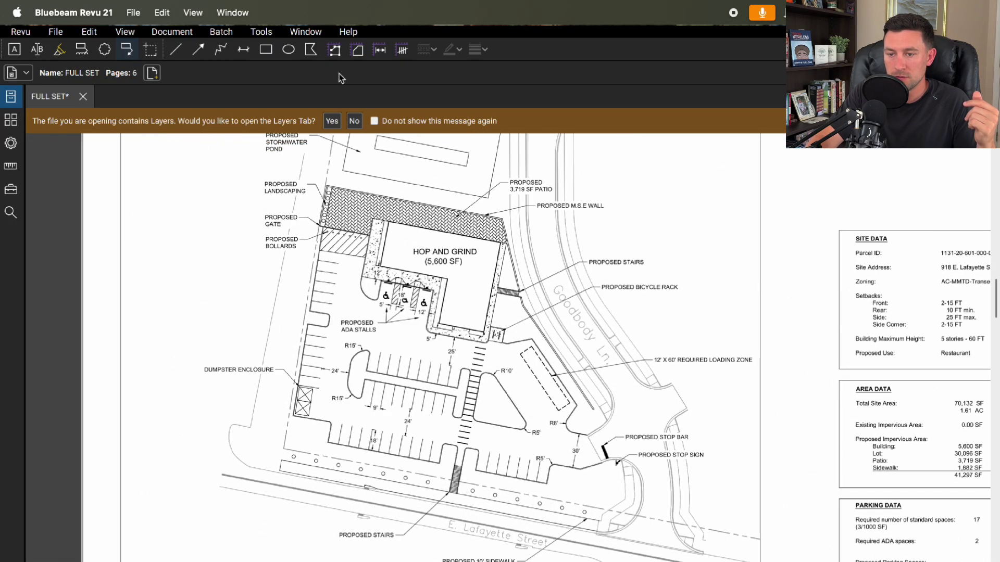
# Step: Add a red callout note reading 'great' on the site plan
pyautogui.press('q')
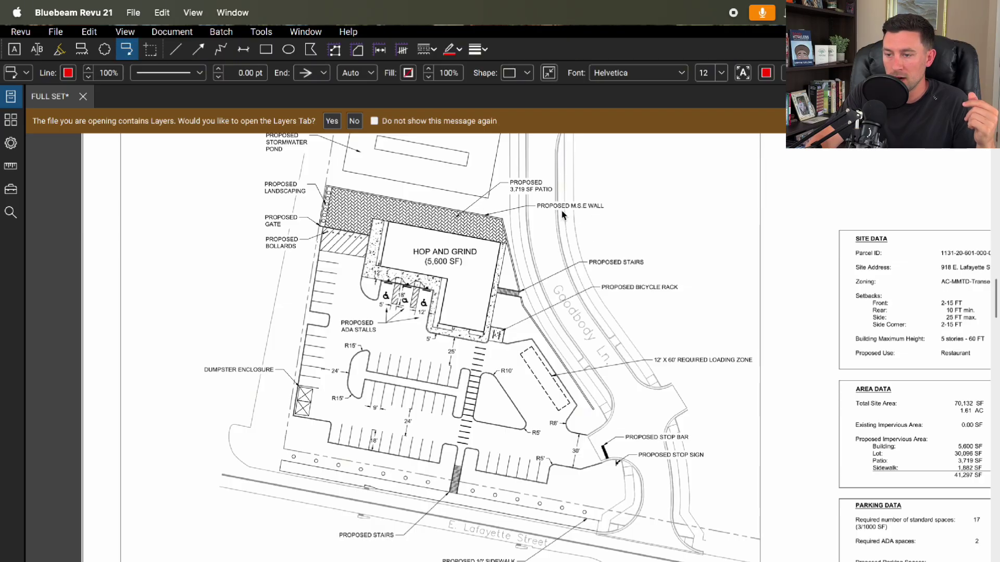
pyautogui.press('Escape')
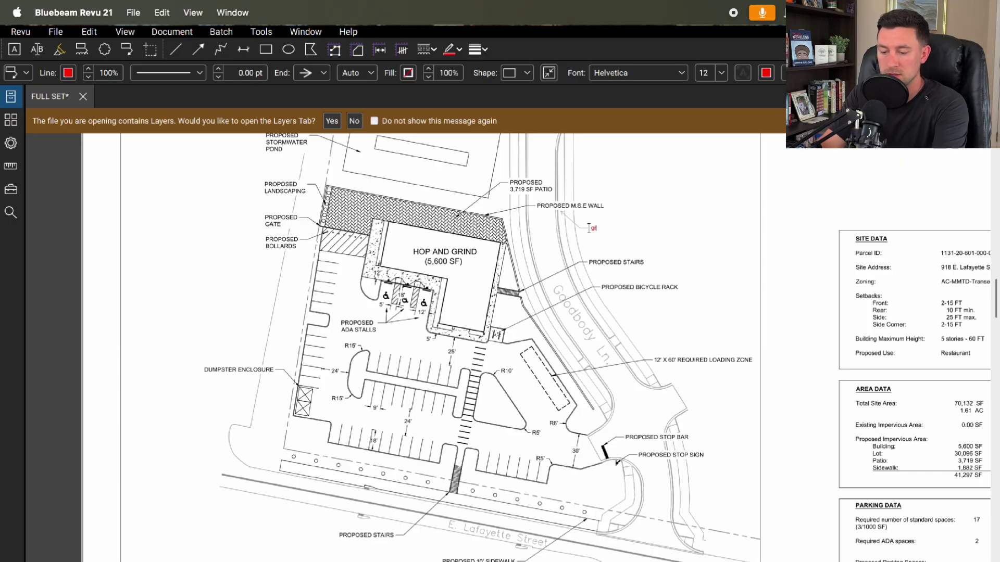
pyautogui.press('Escape')
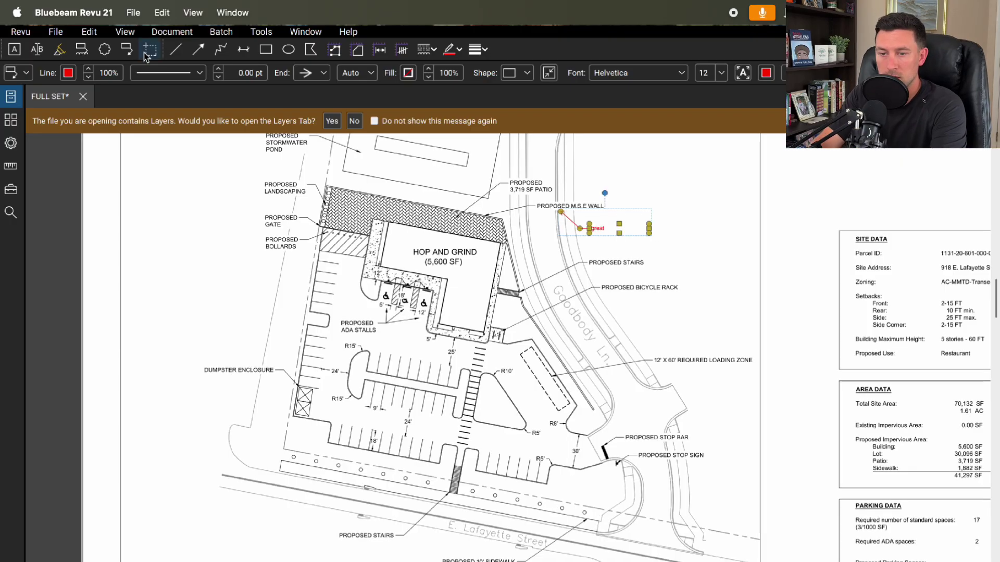
# Step: Draw red clouds around the PROPOSED STAIRS and loading zone labels
pyautogui.press('c')
pyautogui.moveTo(575, 250)
pyautogui.mouseDown()
pyautogui.moveTo(636, 276)
pyautogui.moveTo(654, 271)
pyautogui.mouseUp()
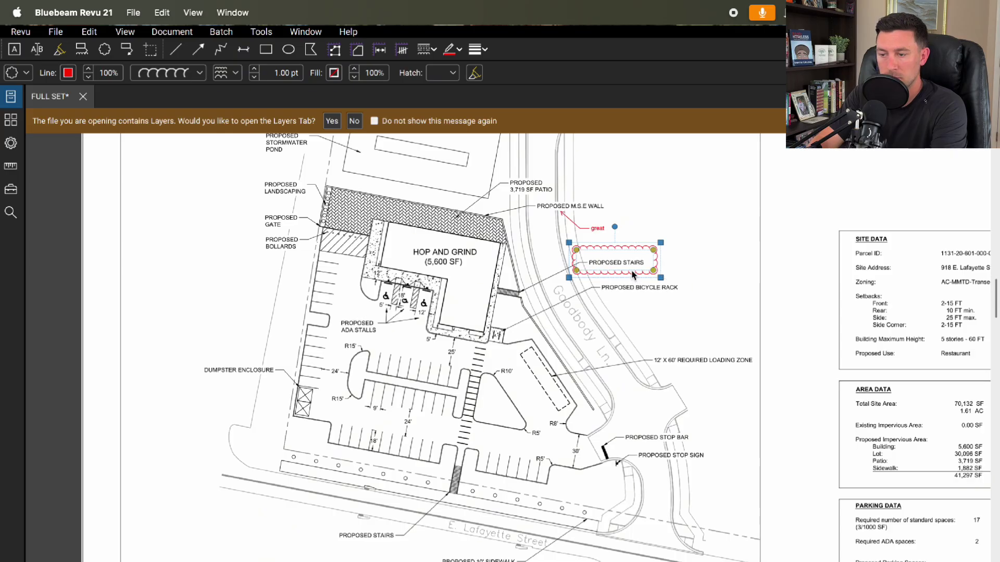
pyautogui.moveTo(640, 344)
pyautogui.mouseDown()
pyautogui.moveTo(728, 373)
pyautogui.moveTo(756, 368)
pyautogui.moveTo(761, 347)
pyautogui.mouseUp()
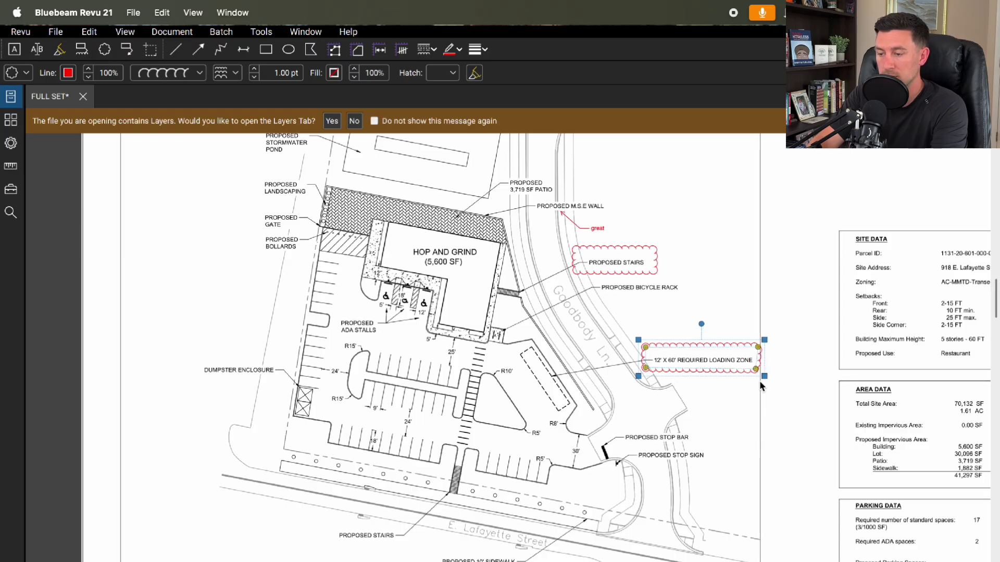
pyautogui.click(740, 286)
pyautogui.hscroll(3, 740, 285)
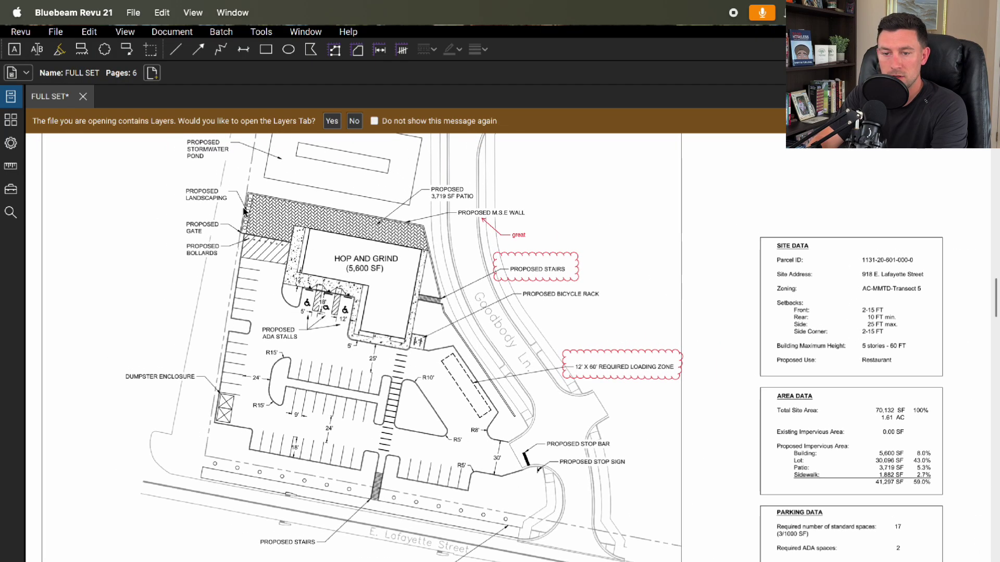
pyautogui.scroll(2, 376, 325)
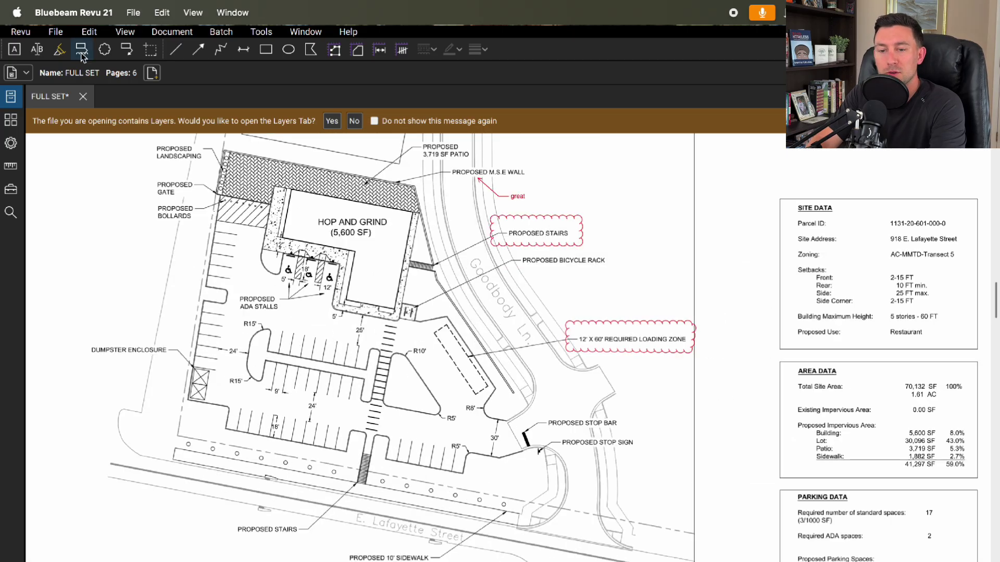
pyautogui.scroll(-3, 252, 295)
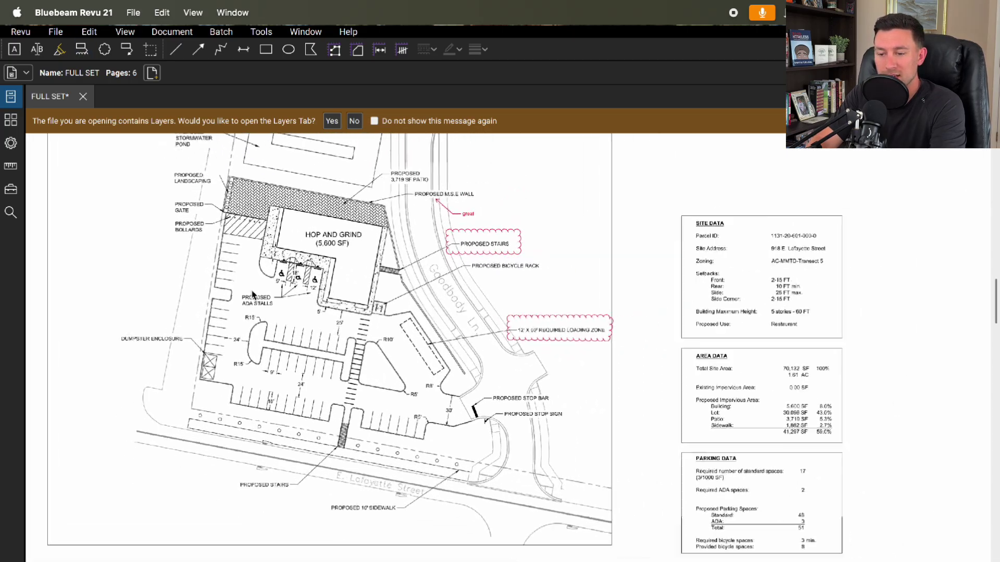
pyautogui.scroll(2, 252, 295)
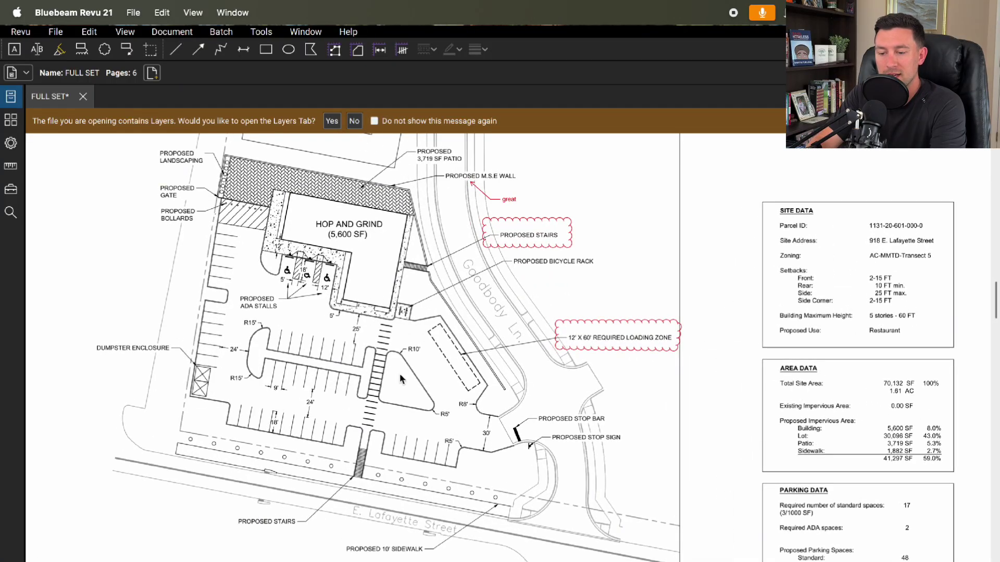
pyautogui.scroll(-2, 401, 379)
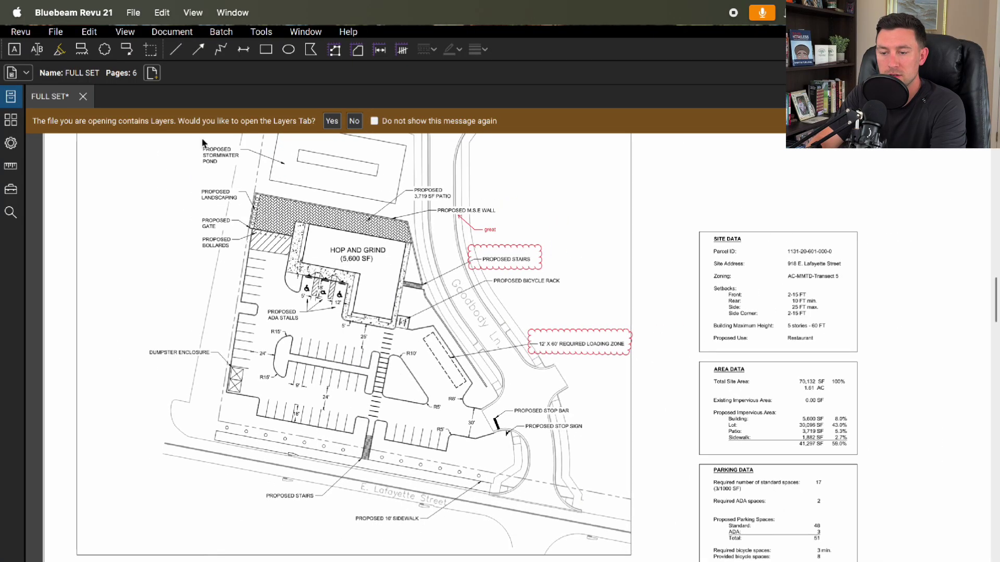
# Step: In the Navigation preferences, set Single Page Mode to Scroll and apply it
pyautogui.click(24, 32)
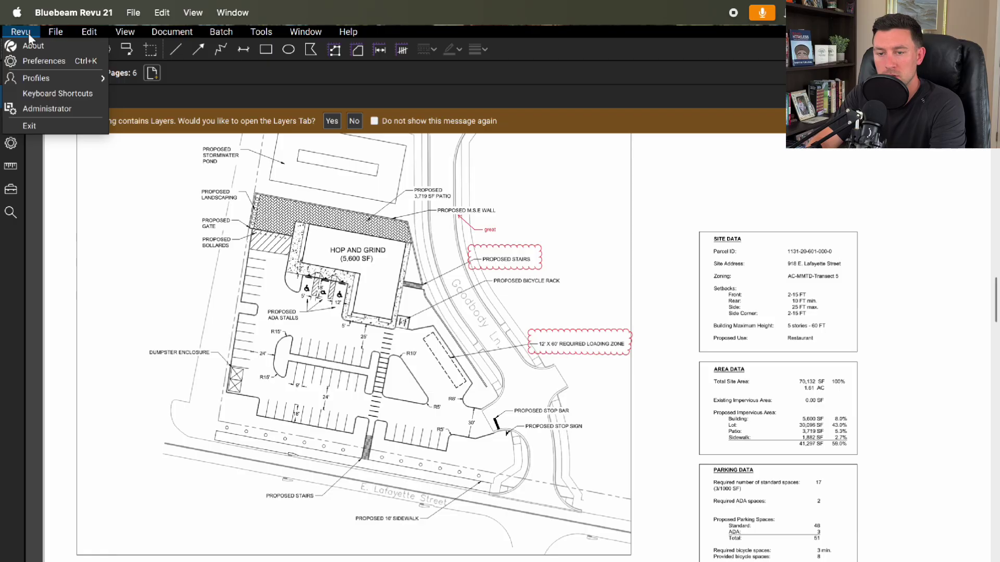
pyautogui.click(38, 63)
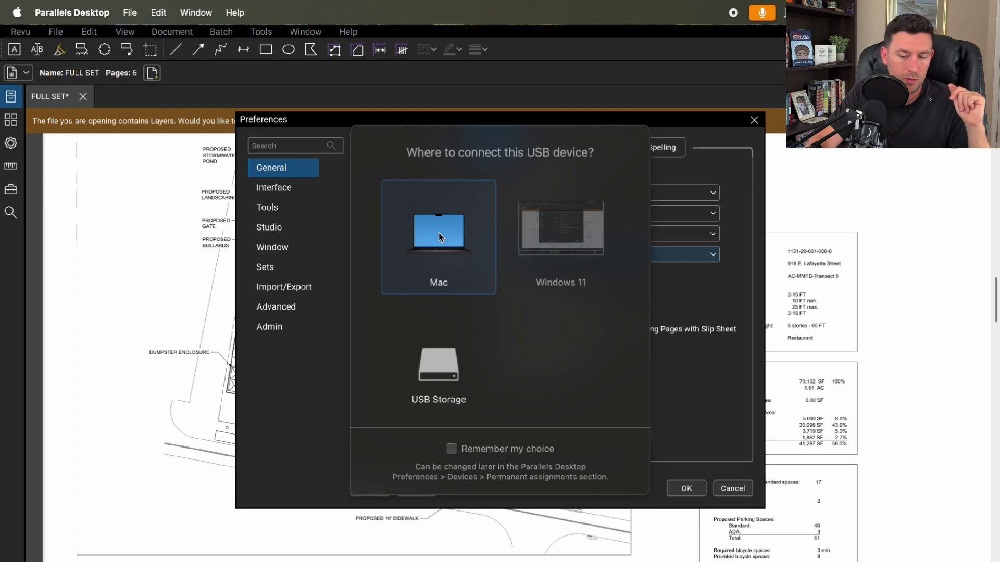
pyautogui.click(443, 228)
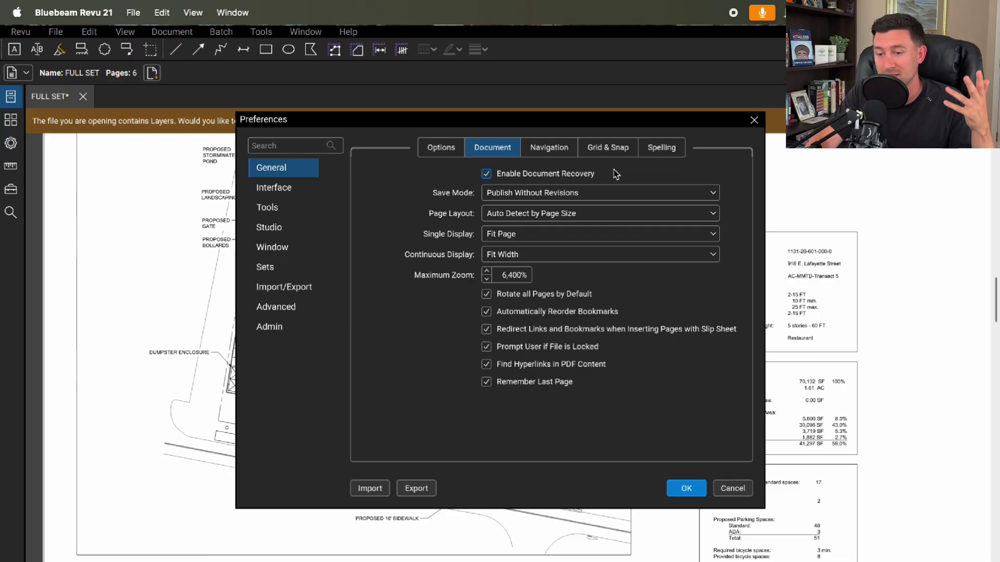
pyautogui.click(555, 150)
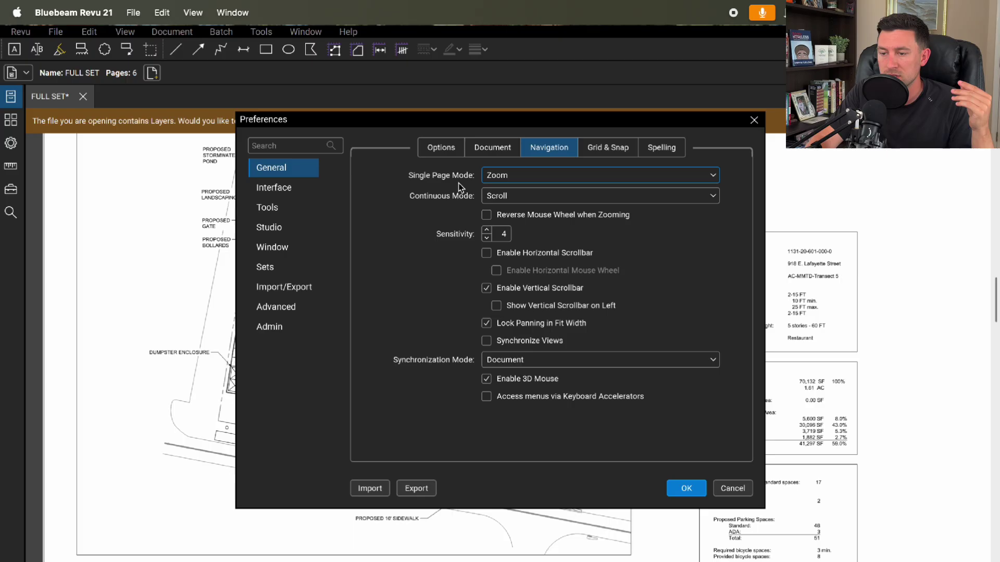
pyautogui.click(526, 182)
pyautogui.click(527, 189)
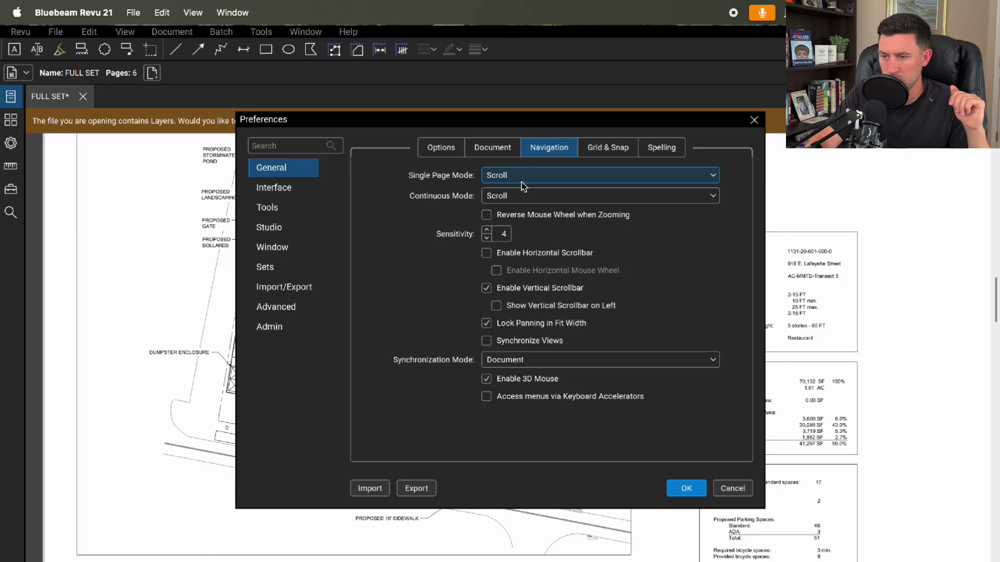
pyautogui.click(685, 489)
pyautogui.scroll(-5, 534, 412)
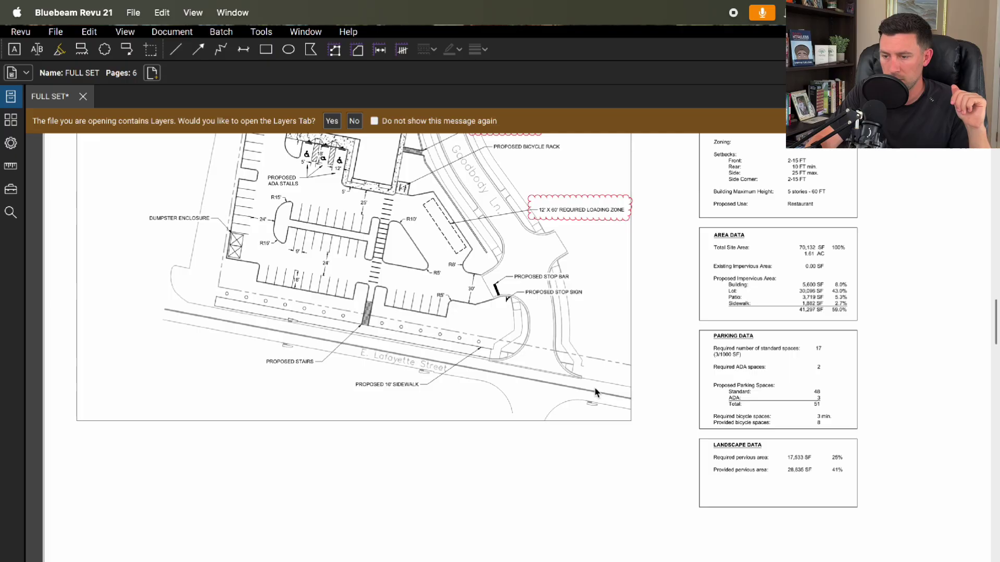
pyautogui.scroll(-3, 595, 392)
pyautogui.scroll(-3, 596, 393)
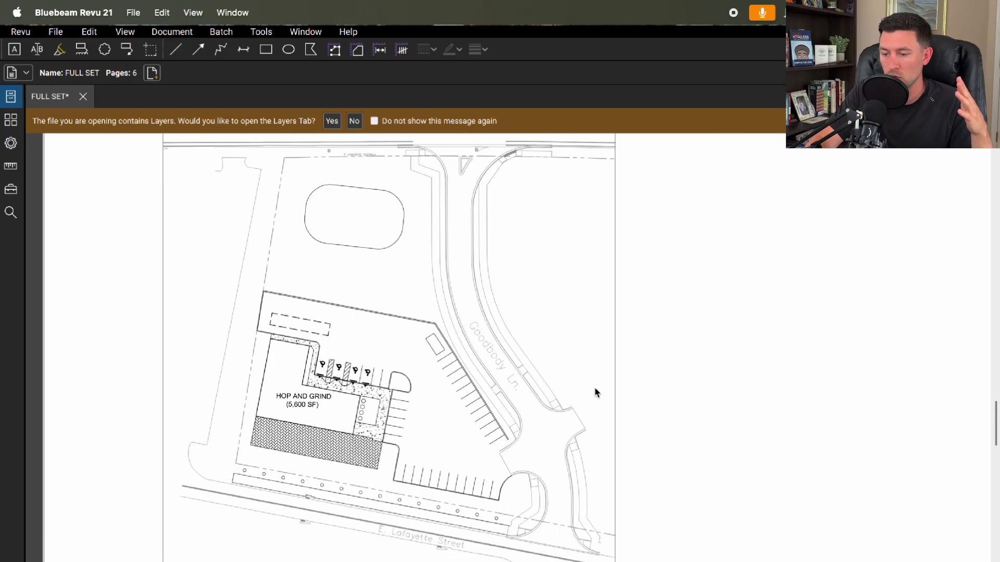
pyautogui.scroll(-3, 597, 394)
pyautogui.scroll(2, 596, 393)
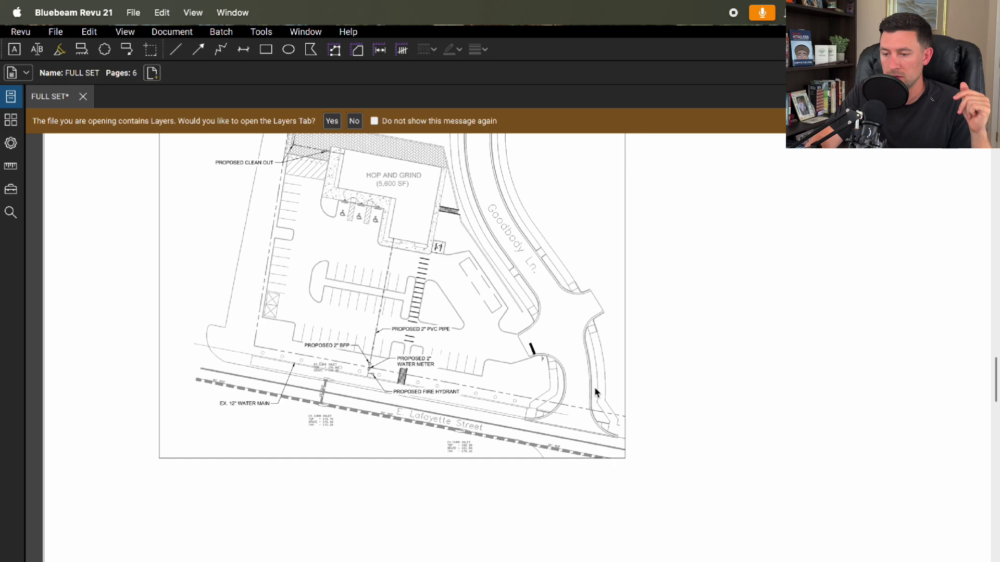
pyautogui.scroll(3, 597, 393)
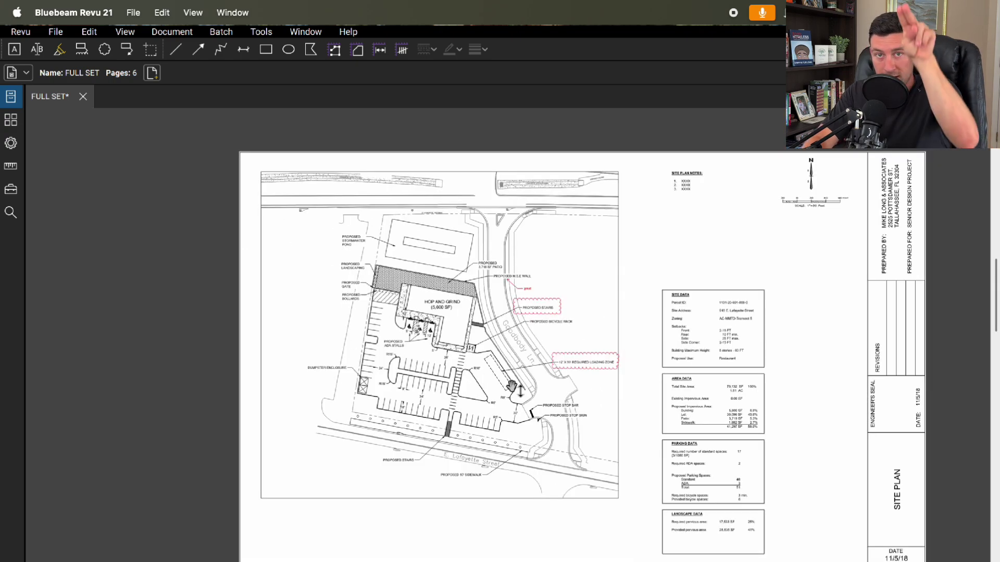
pyautogui.scroll(-1, 512, 387)
pyautogui.scroll(-1, 512, 387)
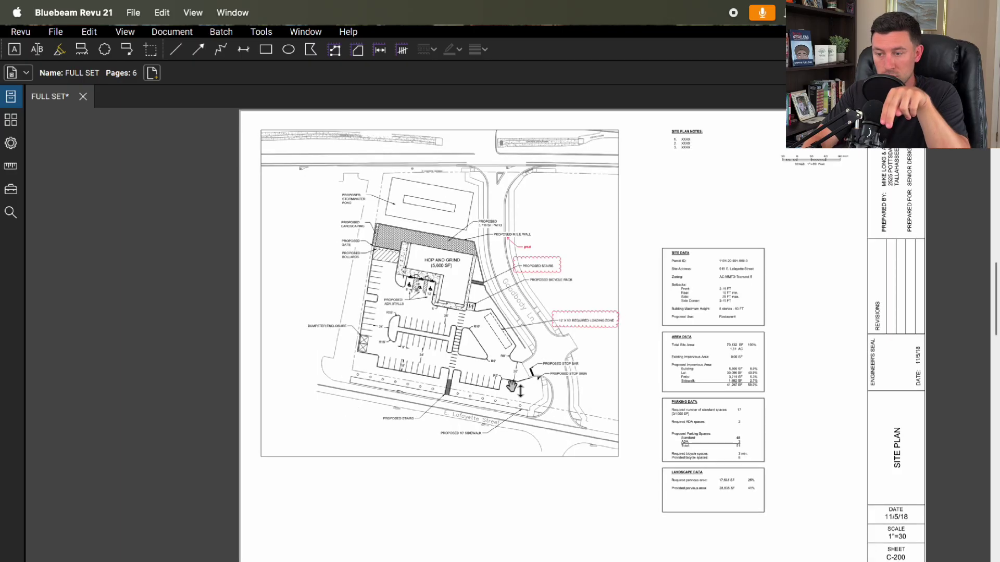
pyautogui.scroll(1, 512, 387)
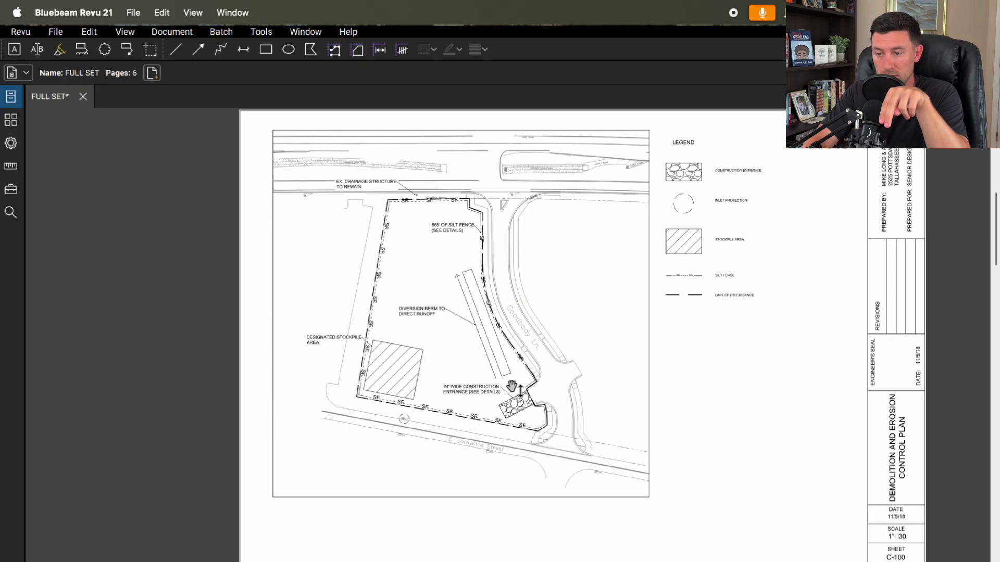
pyautogui.scroll(-1, 512, 386)
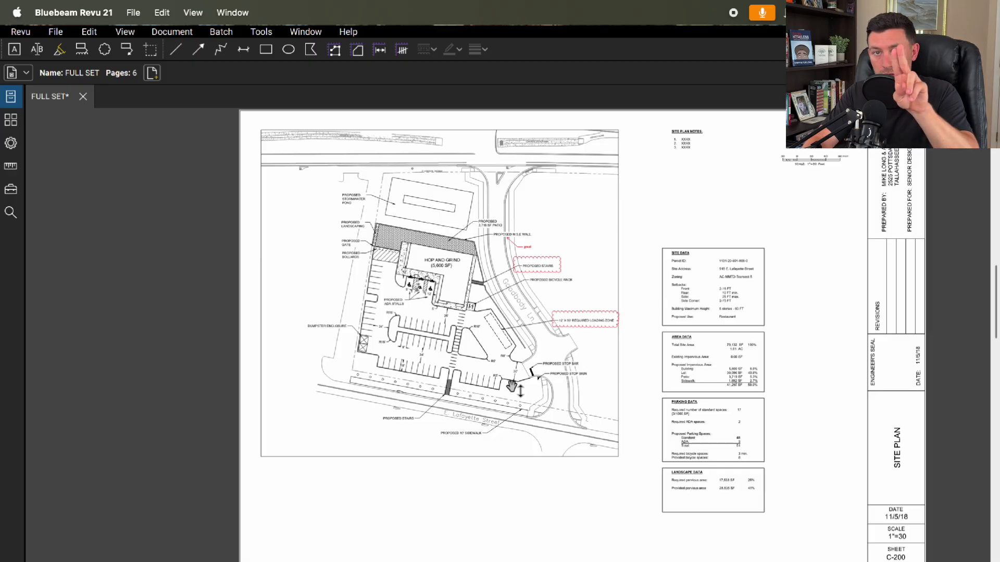
pyautogui.scroll(-3, 512, 387)
pyautogui.scroll(5, 512, 386)
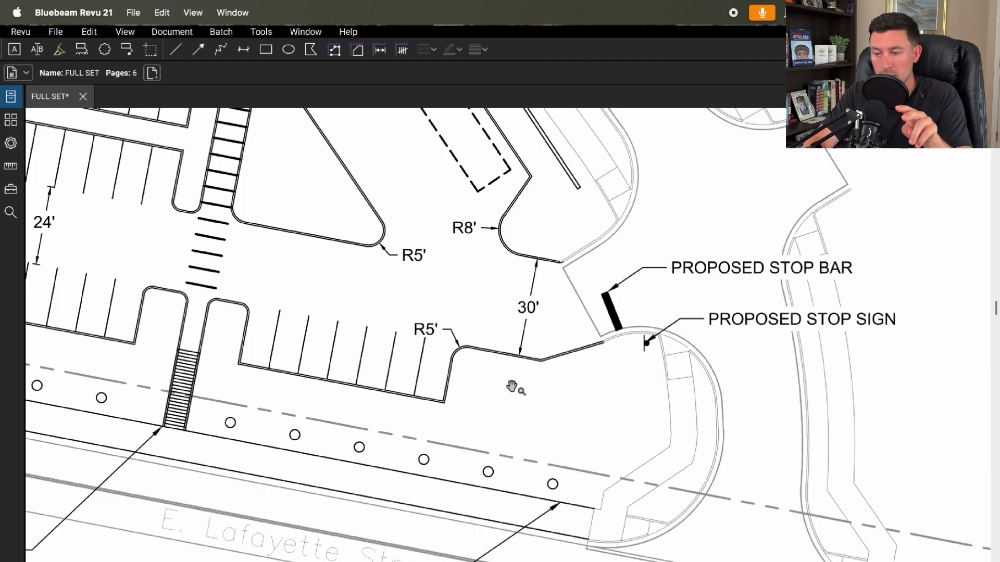
pyautogui.scroll(-3, 512, 386)
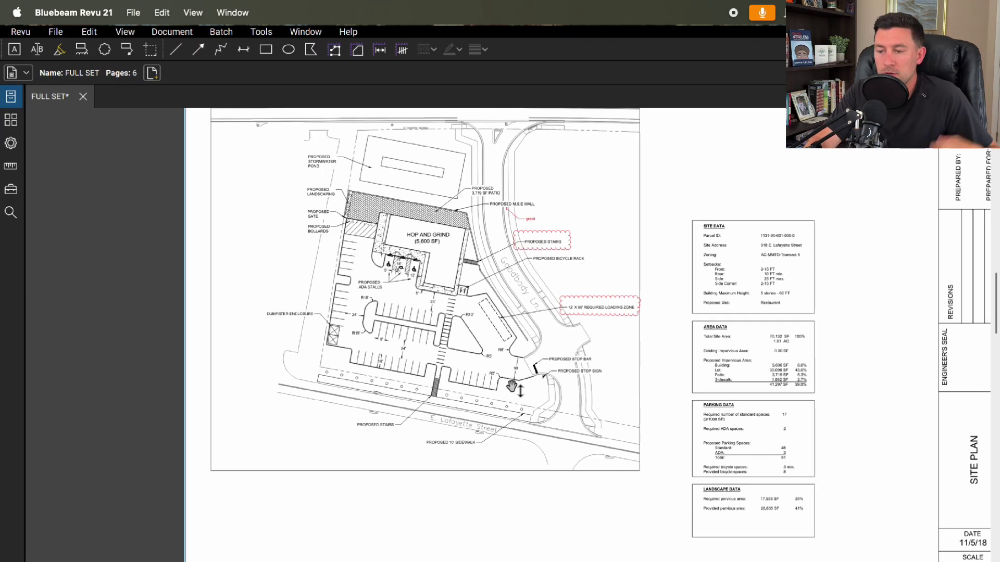
pyautogui.click(20, 34)
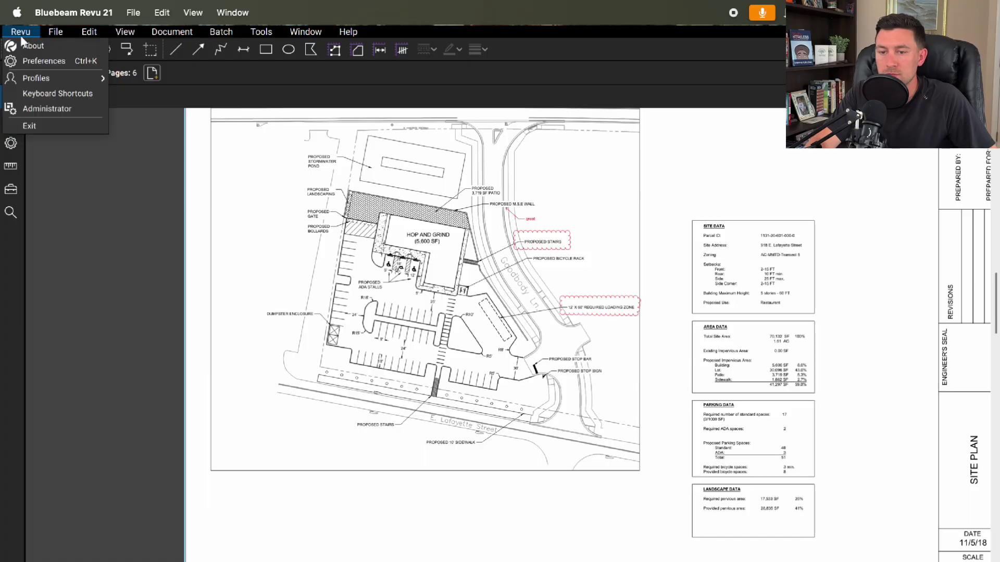
pyautogui.click(37, 62)
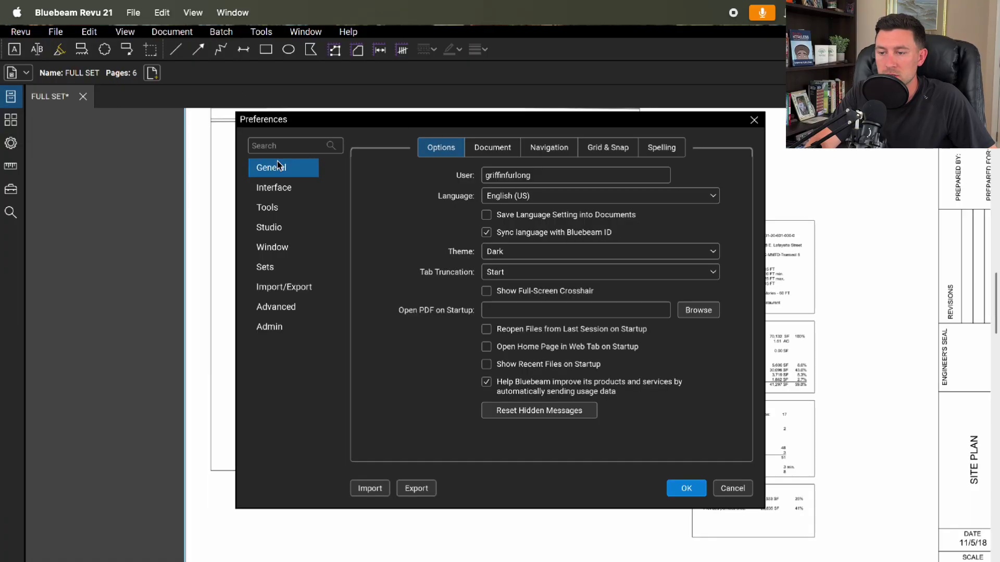
pyautogui.click(542, 155)
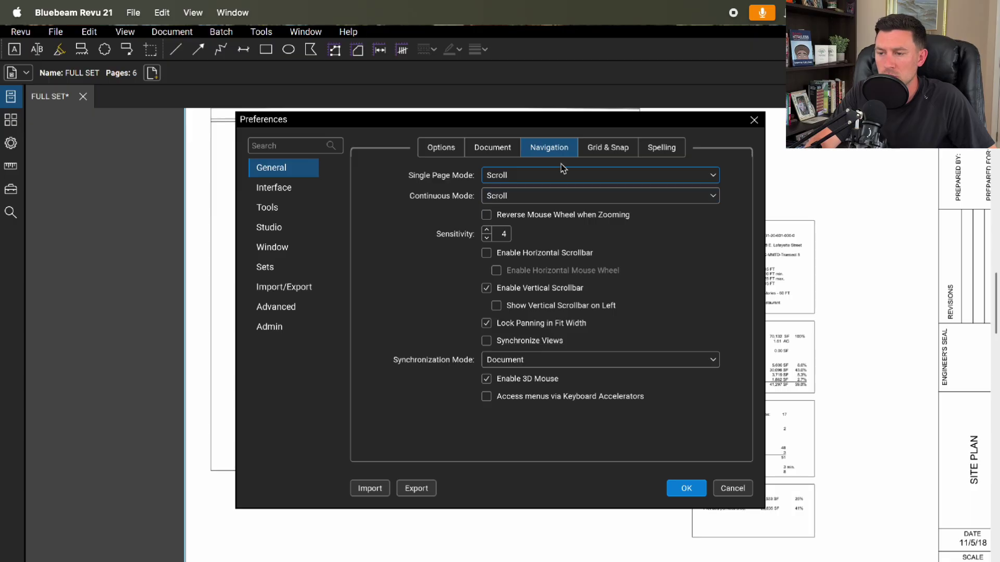
pyautogui.click(593, 151)
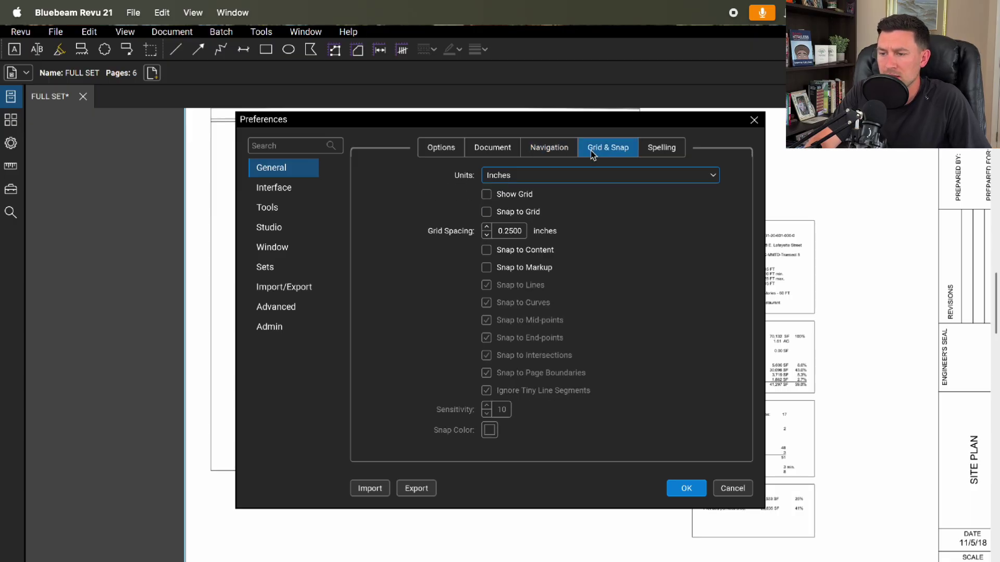
pyautogui.click(267, 207)
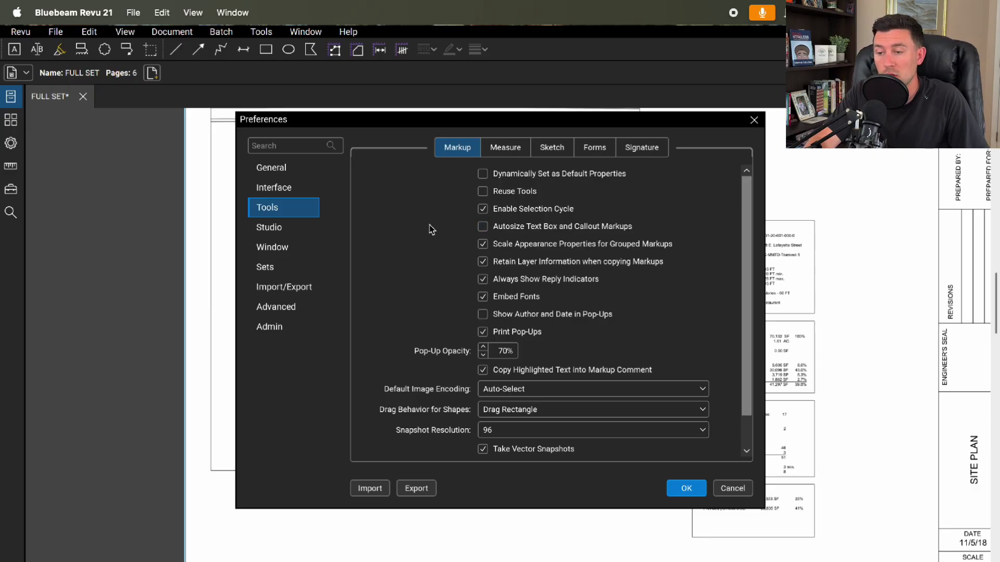
pyautogui.click(724, 488)
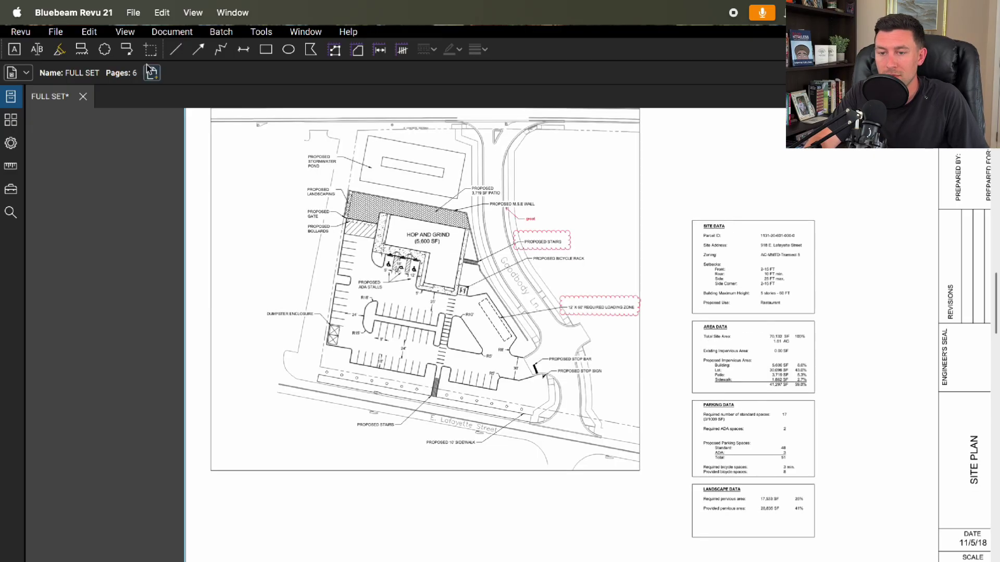
# Step: Add a red 'cool' callout pointing at the PROPOSED M.S.E WALL label, then deselect it
pyautogui.click(127, 49)
pyautogui.scroll(3, 576, 215)
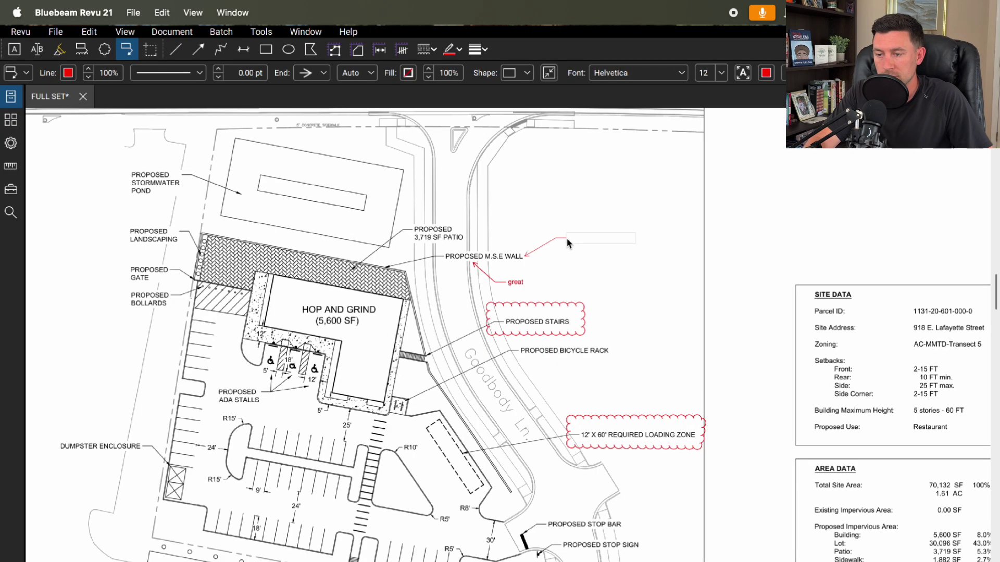
pyautogui.moveTo(526, 255); pyautogui.dragTo(572, 235)
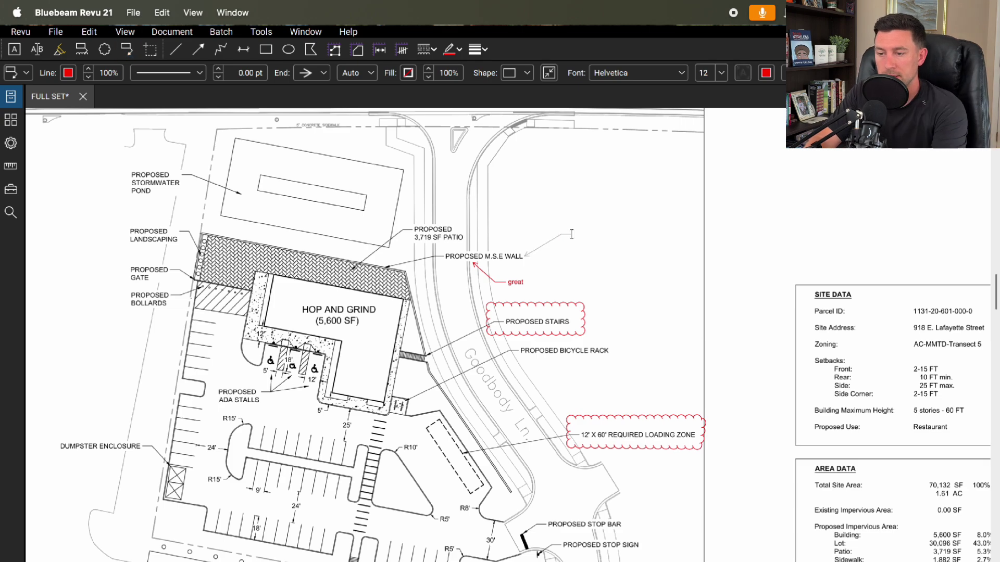
pyautogui.write('cool')
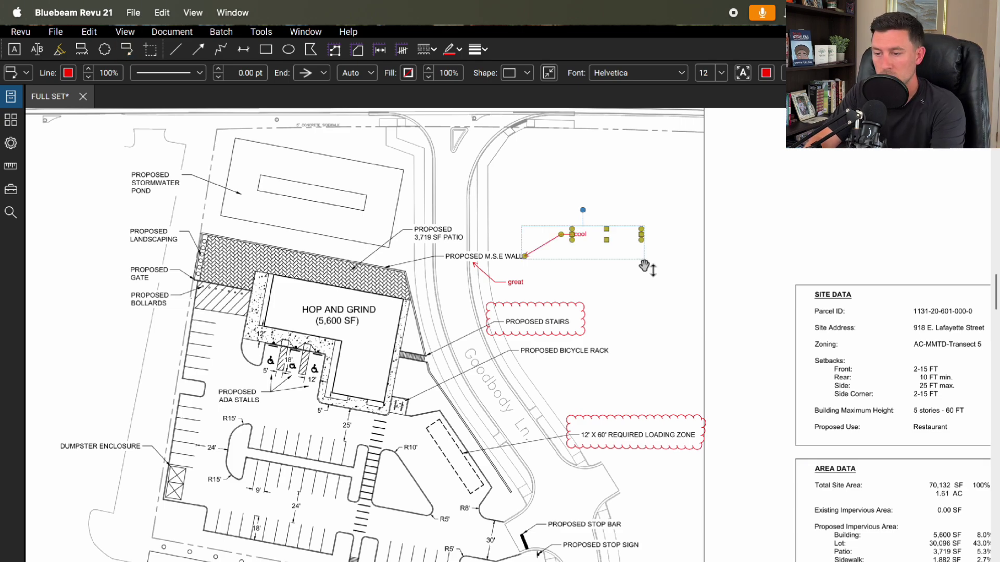
pyautogui.press('Escape')
pyautogui.scroll(1, 627, 216)
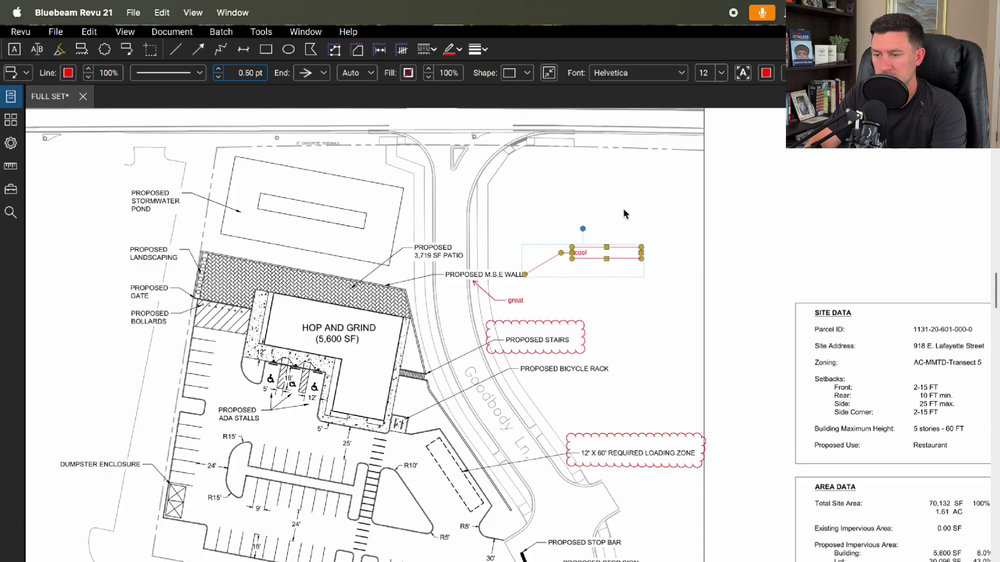
pyautogui.rightClick(632, 267)
pyautogui.click(607, 294)
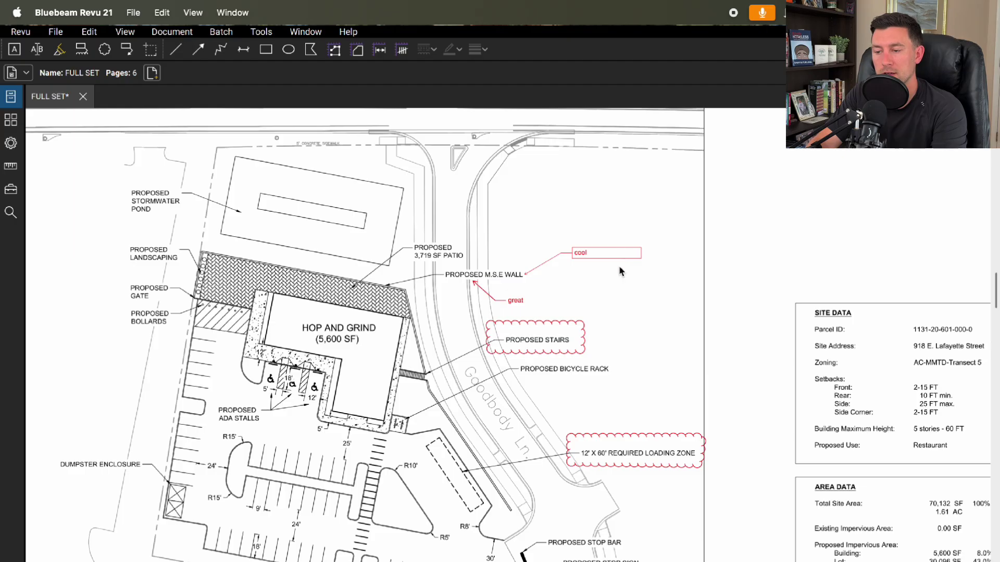
# Step: Turn on Autosize Text Box for callout markups in the Markup preferences
pyautogui.click(22, 32)
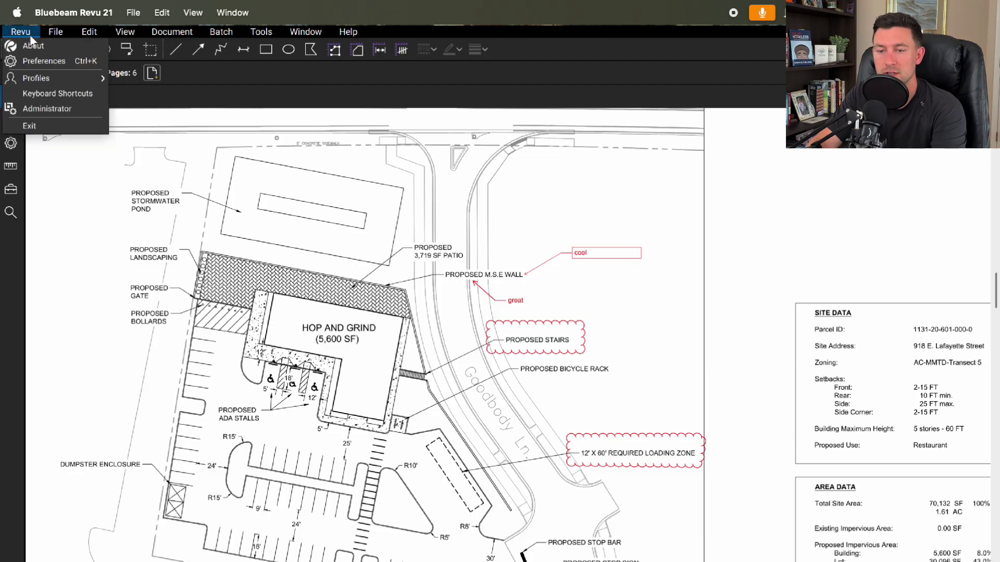
pyautogui.click(35, 64)
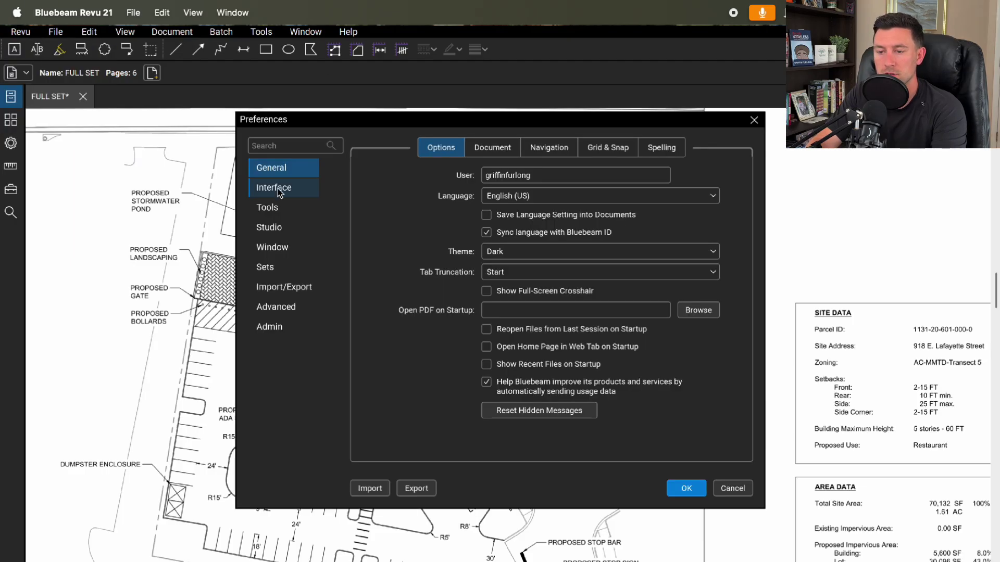
pyautogui.click(267, 207)
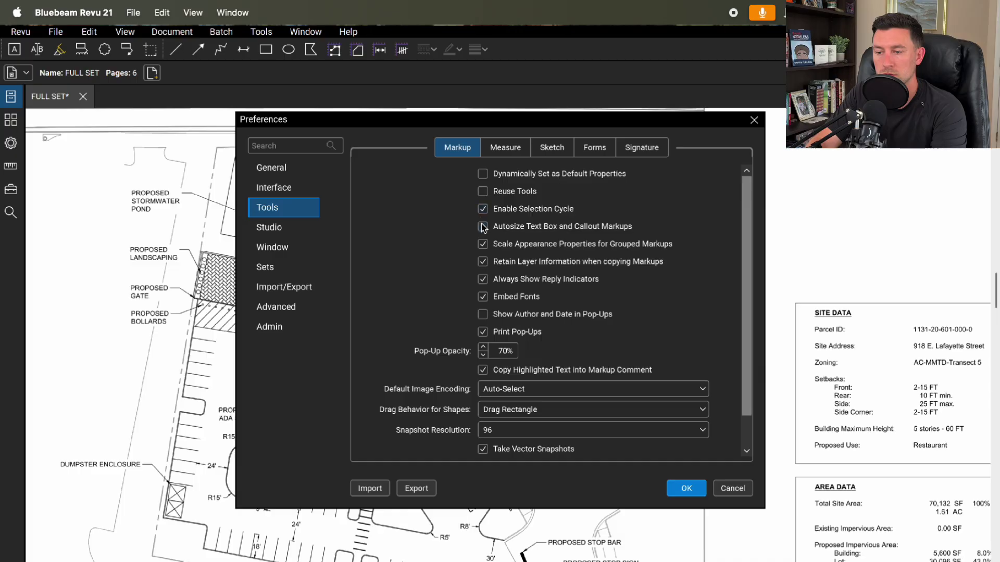
pyautogui.press('Return')
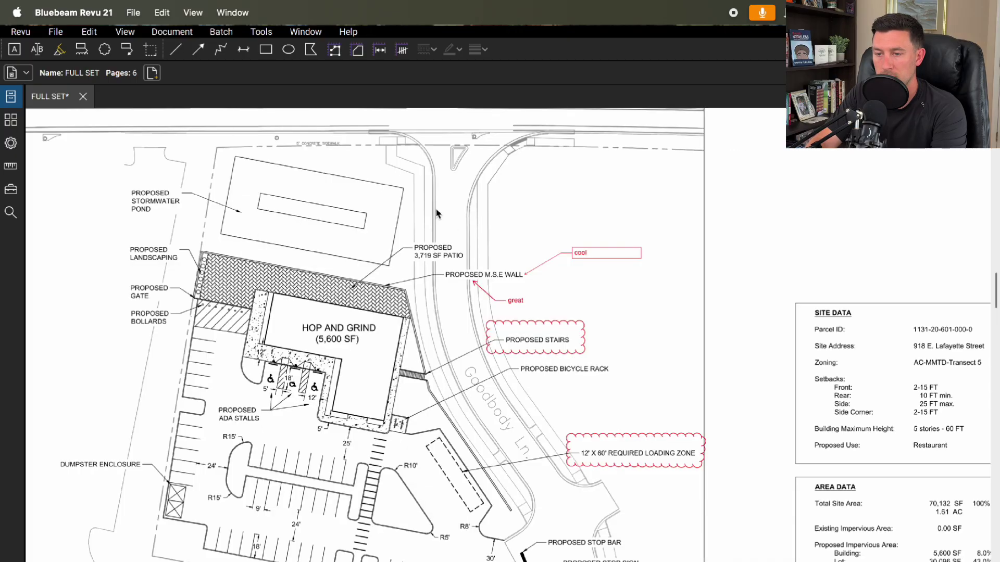
# Step: Place another 'cool' callout from the M.S.E WALL label with its text box below right
pyautogui.click(133, 53)
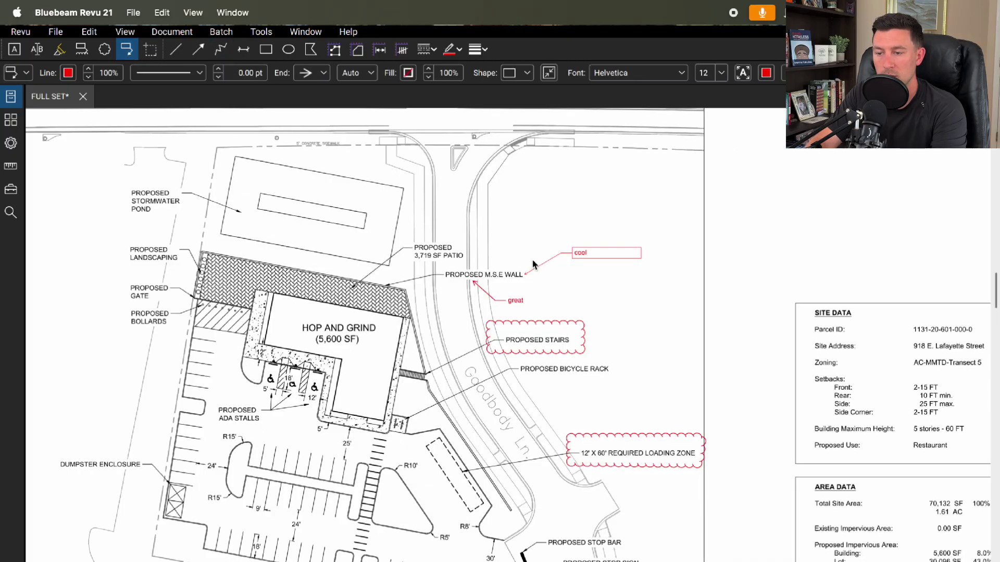
pyautogui.click(528, 282)
pyautogui.click(588, 302)
pyautogui.write('cool')
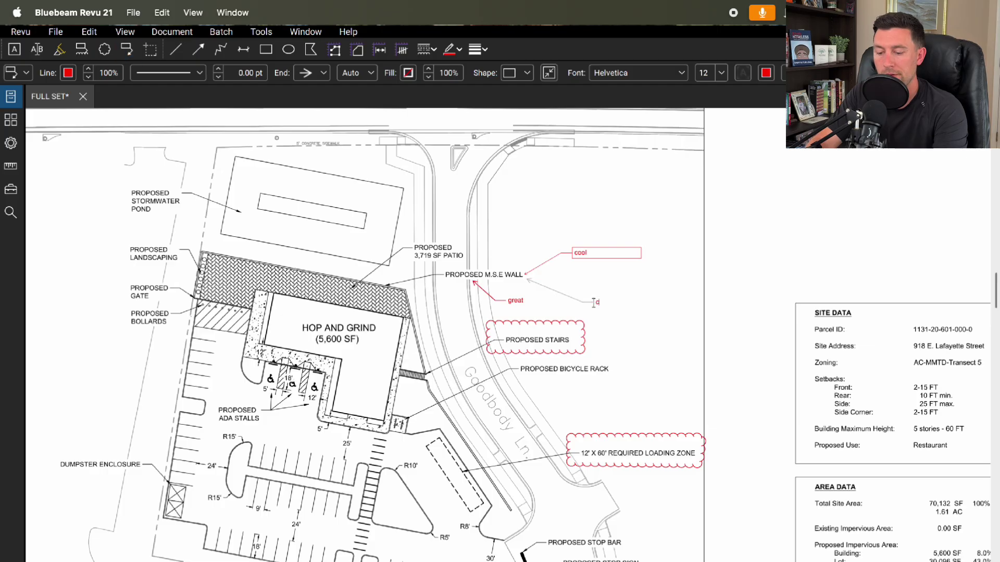
pyautogui.click(651, 346)
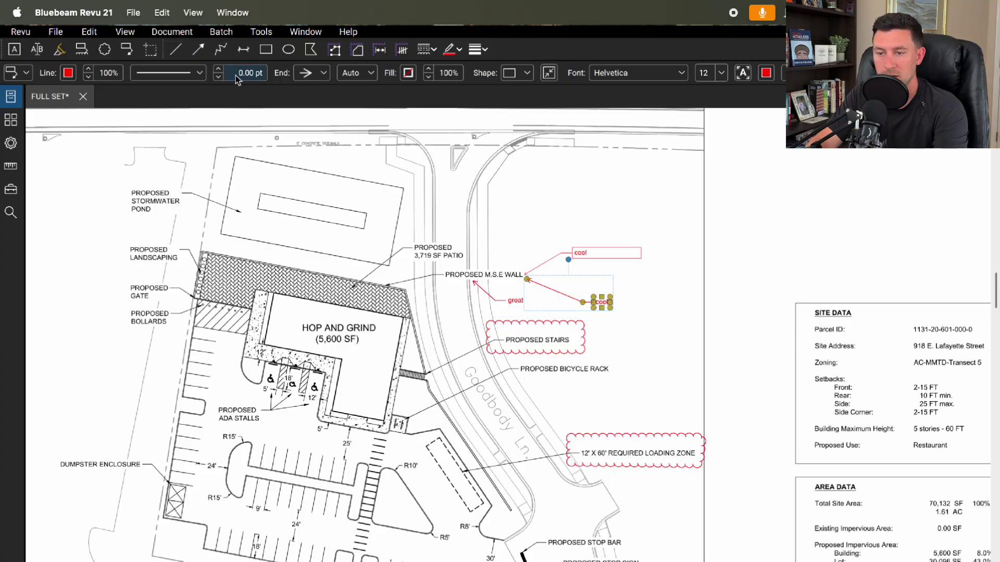
# Step: Give the lower 'cool' callout a 1.00 pt border and show its properties
pyautogui.click(220, 69)
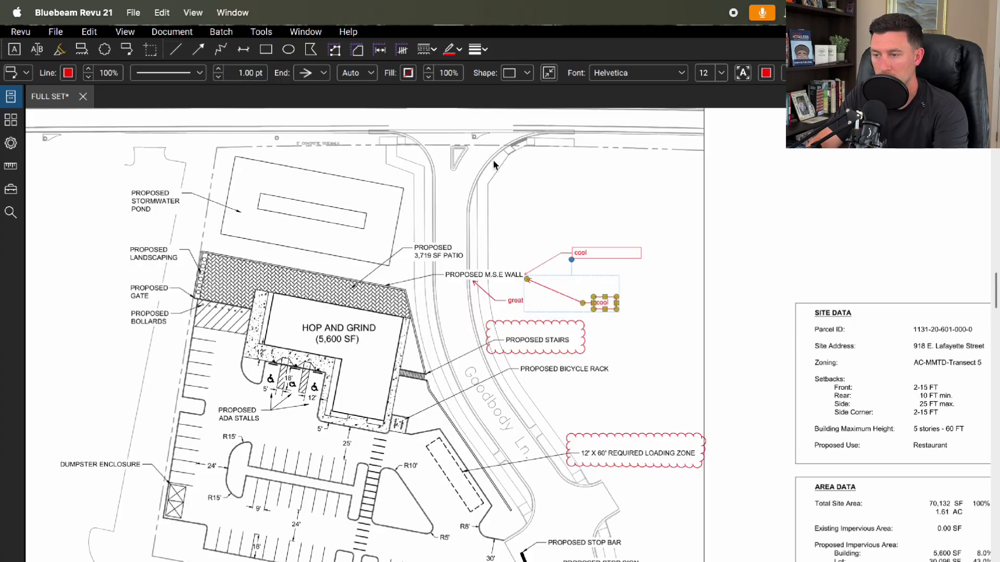
pyautogui.click(12, 145)
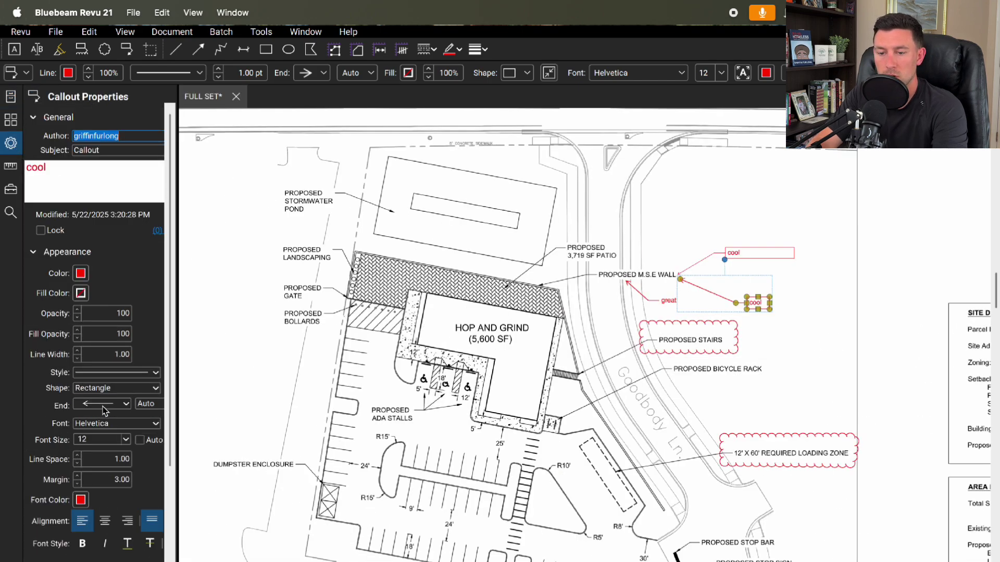
pyautogui.scroll(-5, 50, 449)
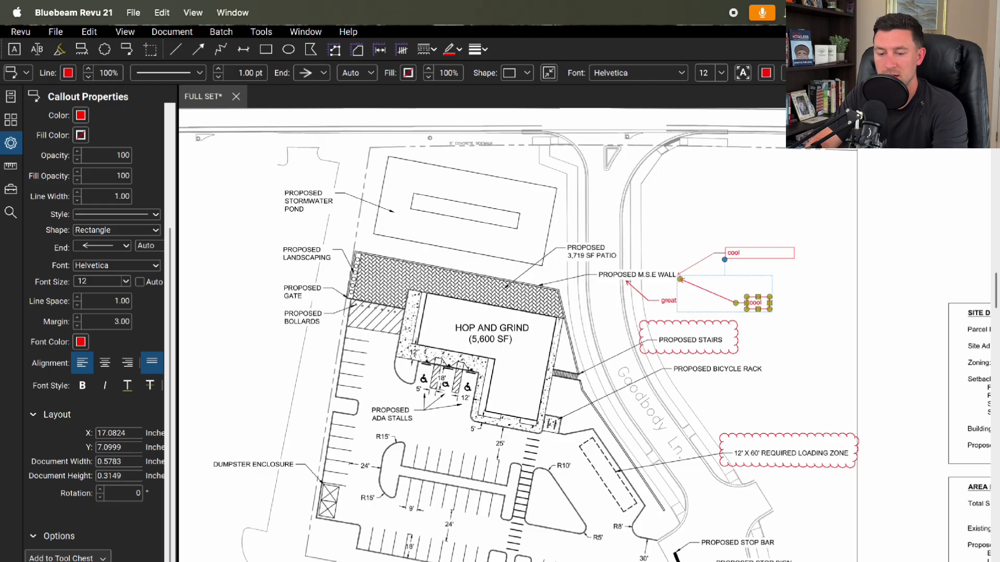
# Step: Add a 'wow' callout pointing at the PROPOSED BICYCLE RACK label
pyautogui.click(128, 50)
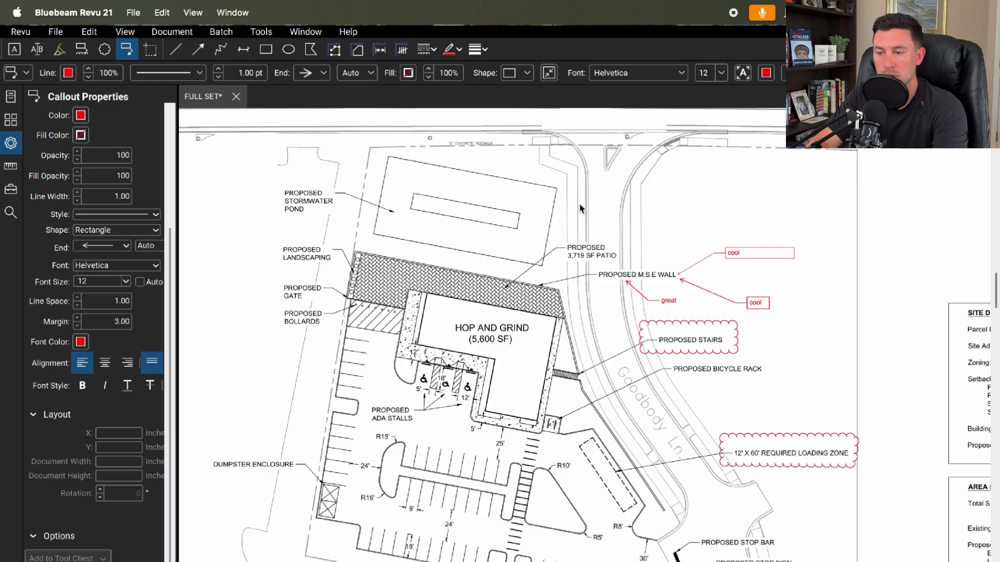
pyautogui.moveTo(709, 378); pyautogui.dragTo(752, 401)
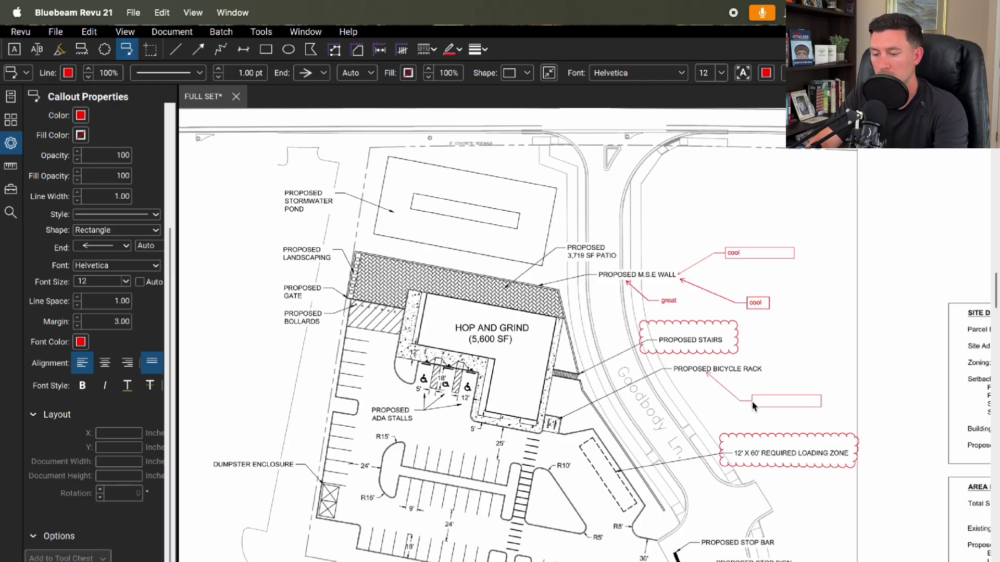
pyautogui.write('wow')
pyautogui.click(811, 348)
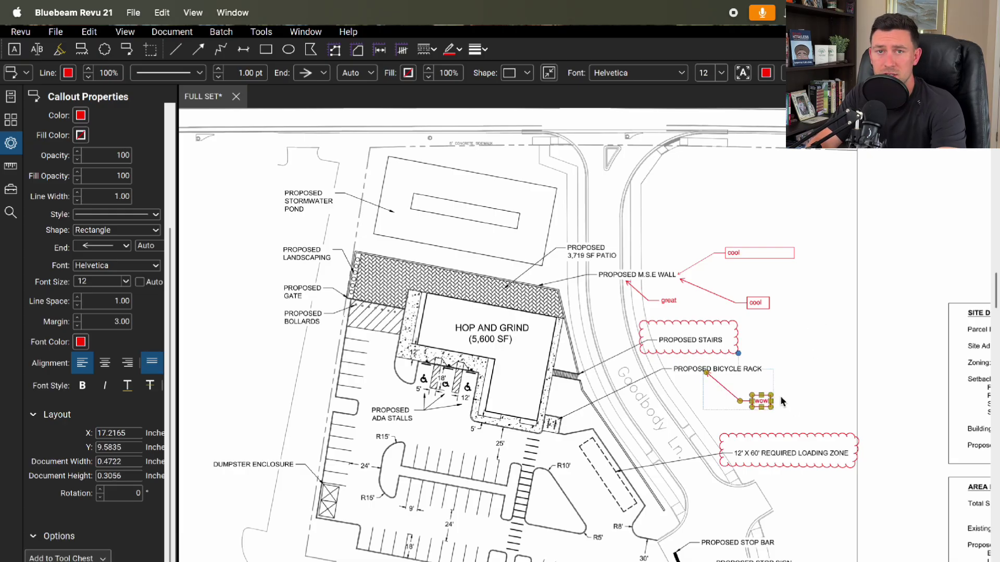
# Step: Check the callout settings in Preferences, then close it
pyautogui.click(21, 32)
pyautogui.click(33, 60)
pyautogui.press('Escape')
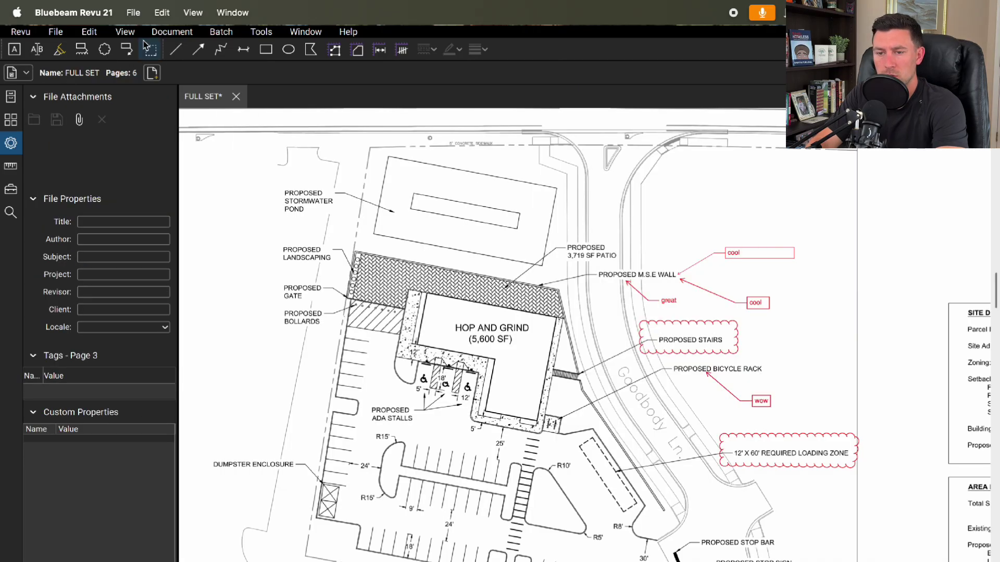
# Step: Enable View > Full-Screen Crosshair and zoom into the site plan
pyautogui.click(131, 34)
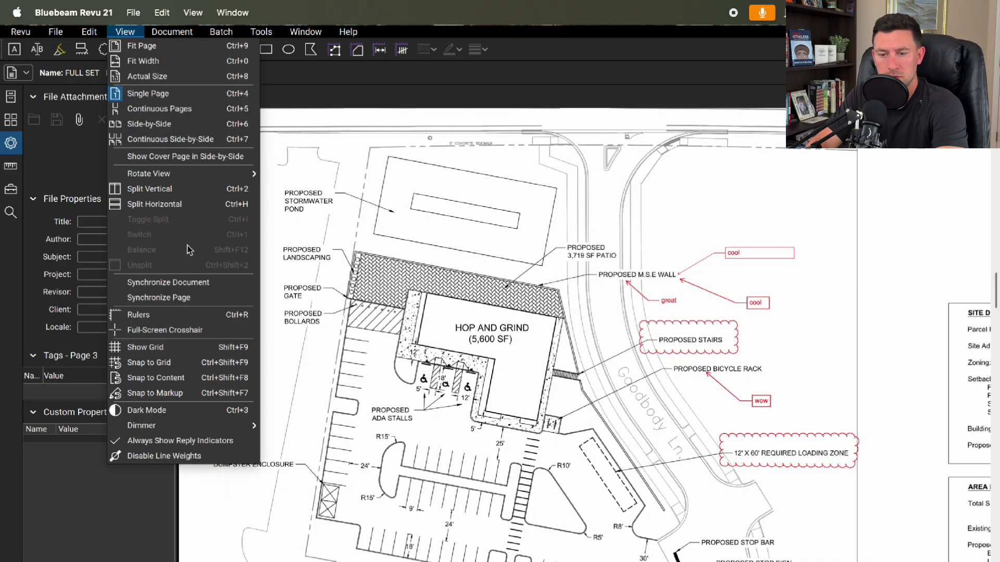
pyautogui.click(170, 331)
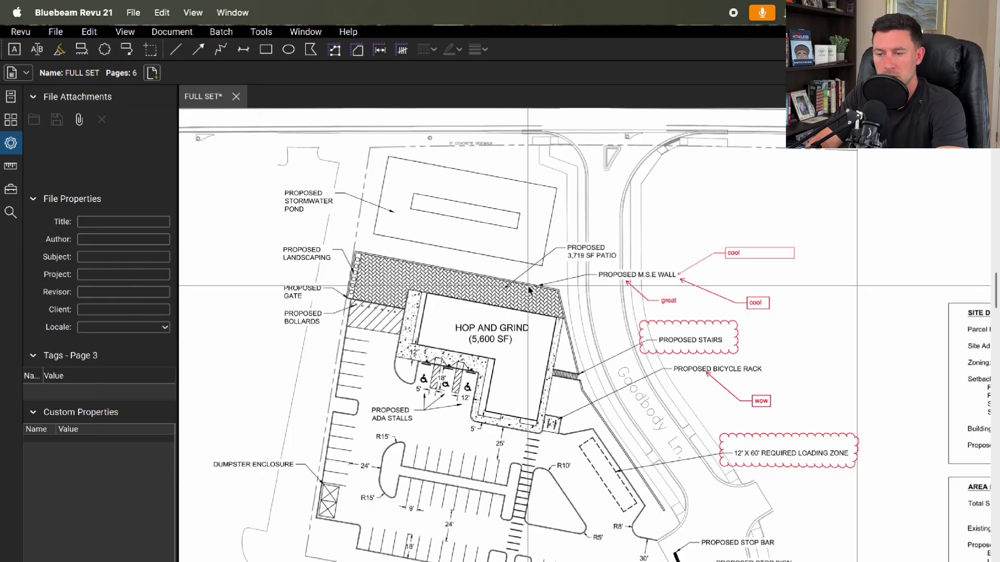
pyautogui.scroll(3, 540, 372)
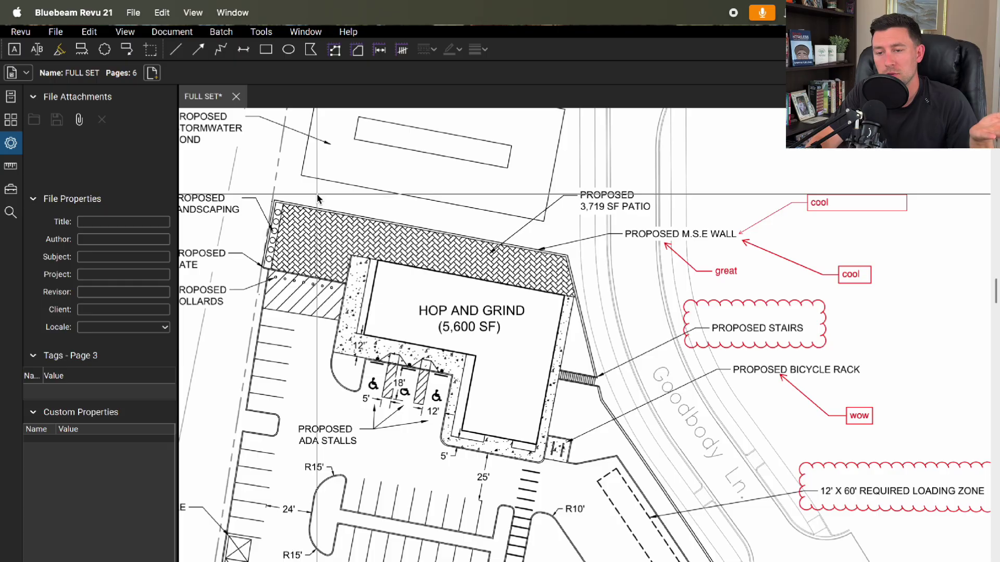
pyautogui.click(129, 51)
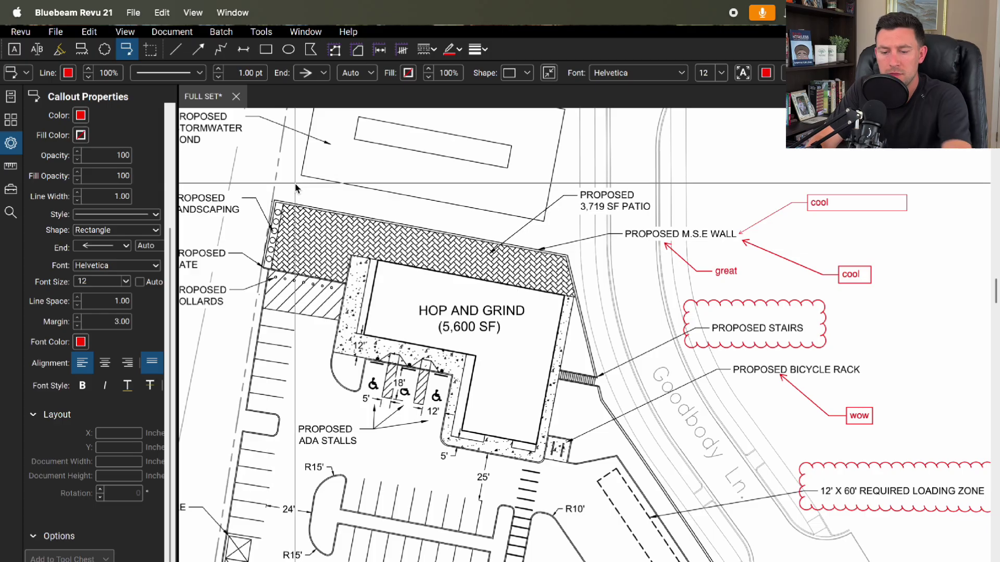
# Step: Uncheck Properties Toolbar under Tools > Toolbars, then reselect the Callout tool
pyautogui.press('Escape')
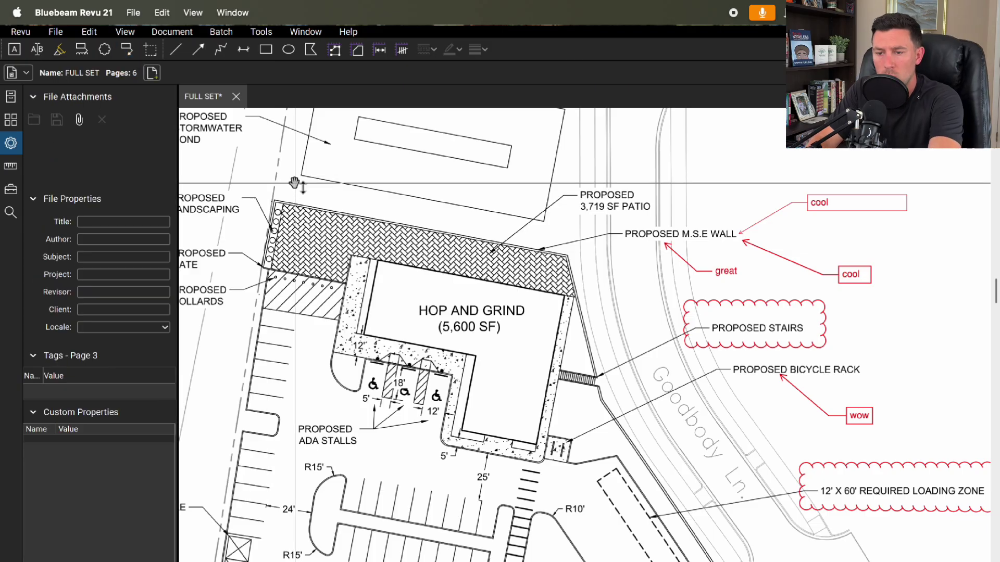
pyautogui.click(172, 46)
pyautogui.click(253, 35)
pyautogui.click(253, 34)
pyautogui.click(254, 34)
pyautogui.moveTo(297, 174)
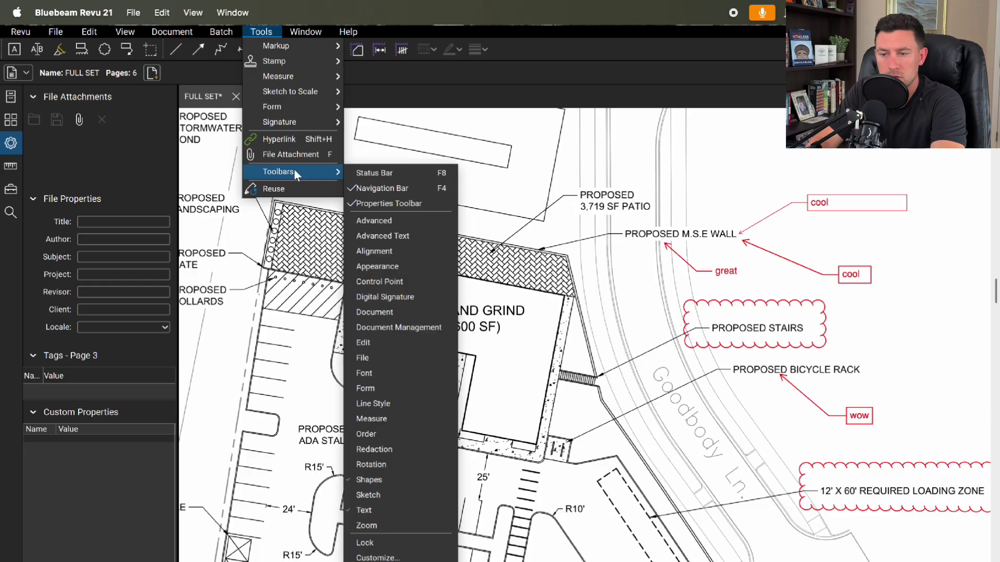
pyautogui.click(396, 205)
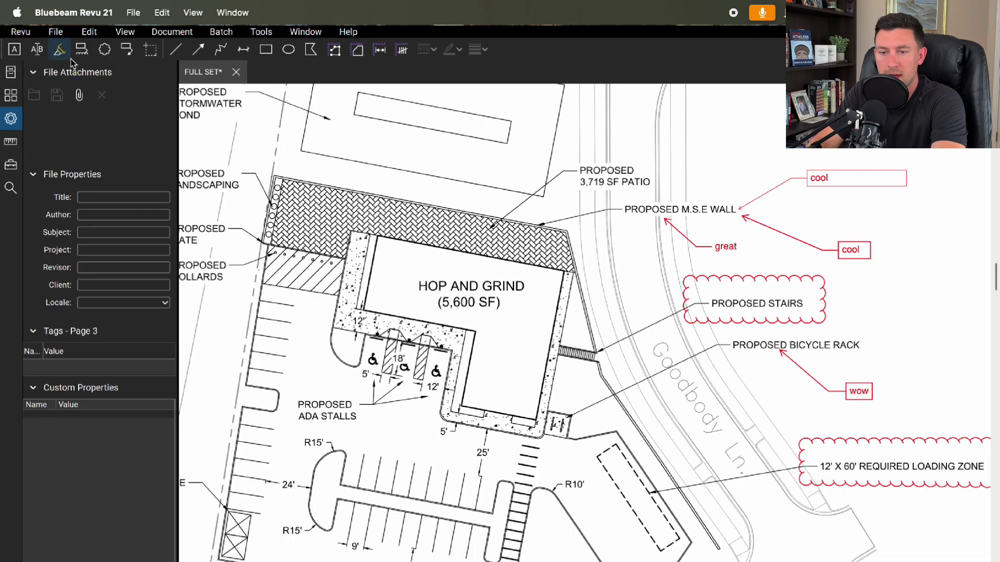
pyautogui.click(126, 55)
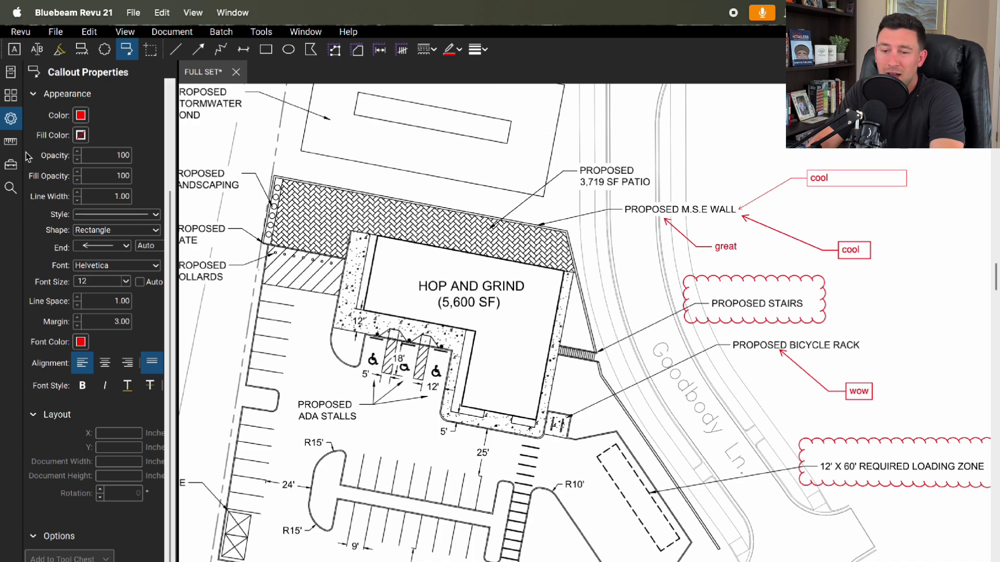
# Step: Collapse the Properties panel and zoom out to show the whole C-200 site plan sheet
pyautogui.click(11, 124)
pyautogui.scroll(-5, 414, 369)
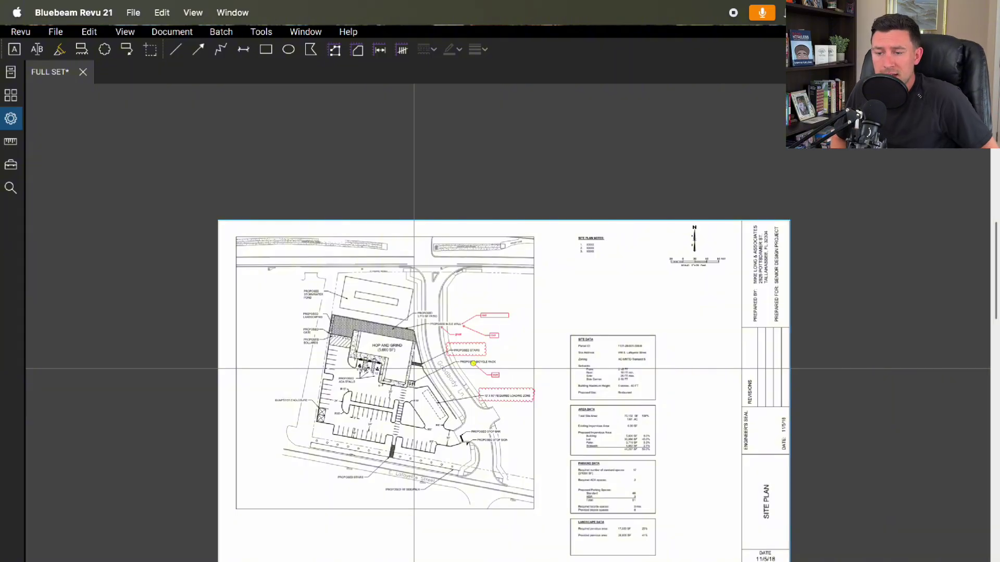